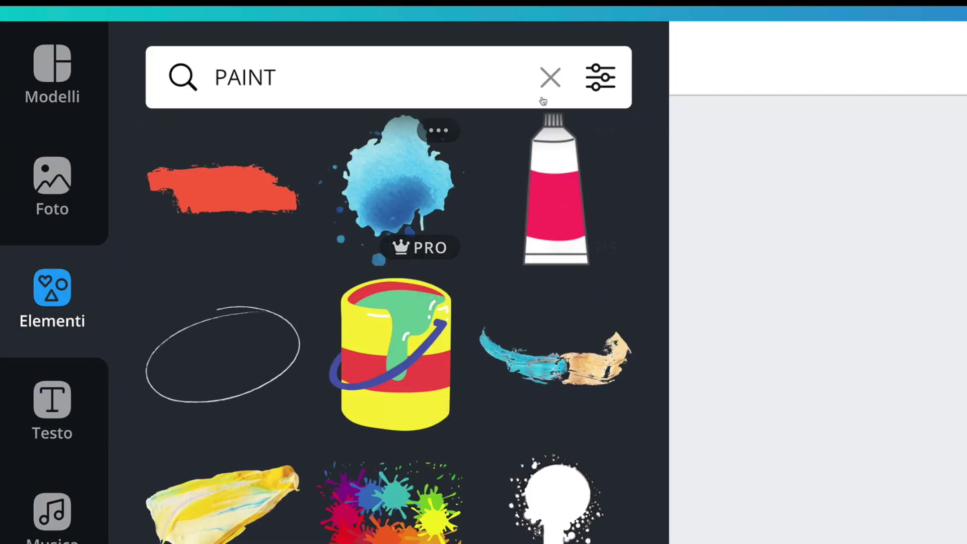
# Step: Clear the previous Elements search so recently used graphics are listed
pyautogui.click(551, 78)
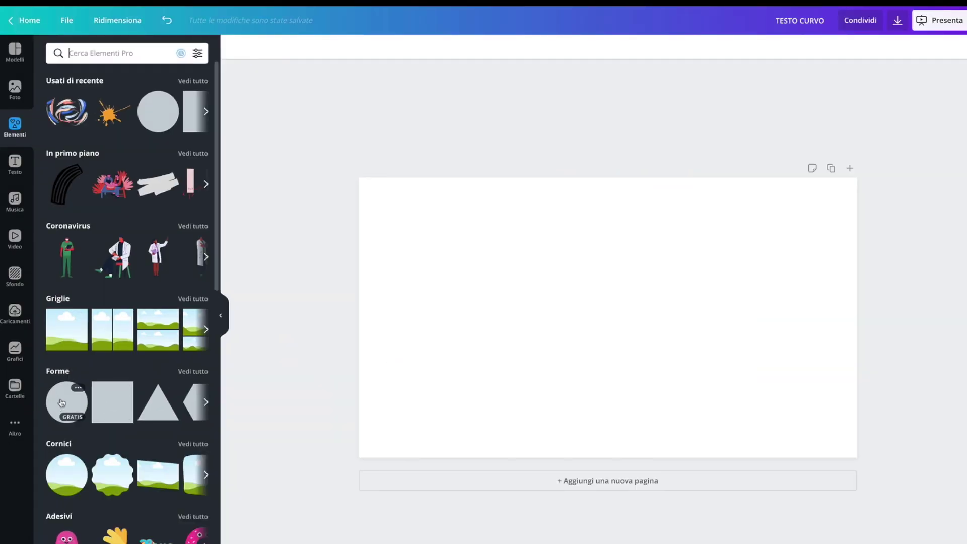
# Step: Add the recent yellow circle and stretch it to the full page height, centred horizontally
pyautogui.click(61, 402)
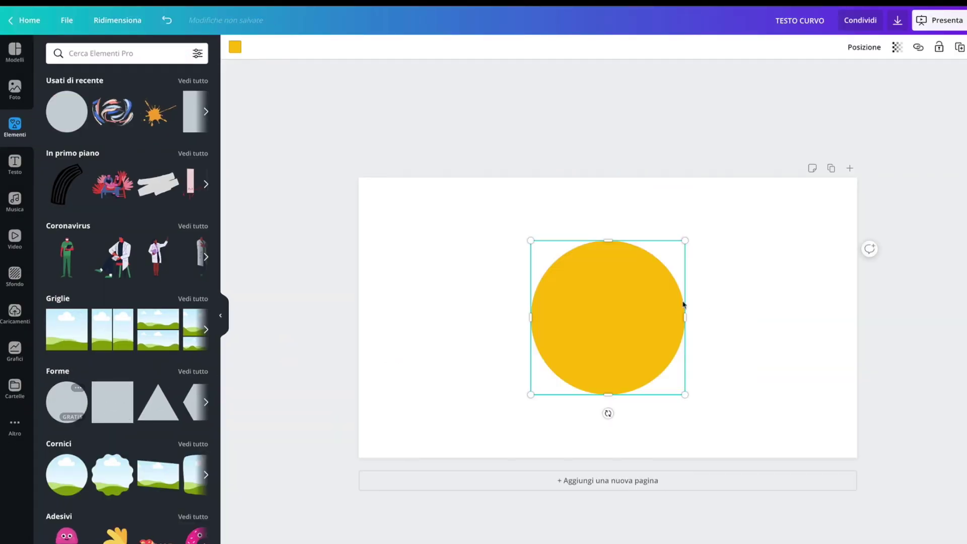
pyautogui.moveTo(540, 248); pyautogui.dragTo(476, 194)
pyautogui.moveTo(486, 397); pyautogui.dragTo(446, 460)
pyautogui.moveTo(605, 356); pyautogui.dragTo(606, 354)
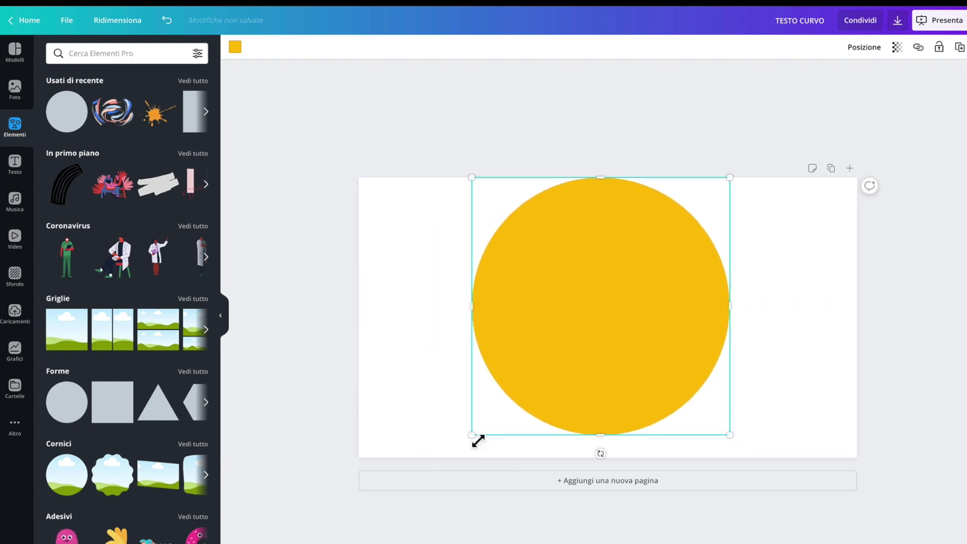
pyautogui.moveTo(477, 441); pyautogui.dragTo(456, 466)
pyautogui.moveTo(600, 350); pyautogui.dragTo(615, 349)
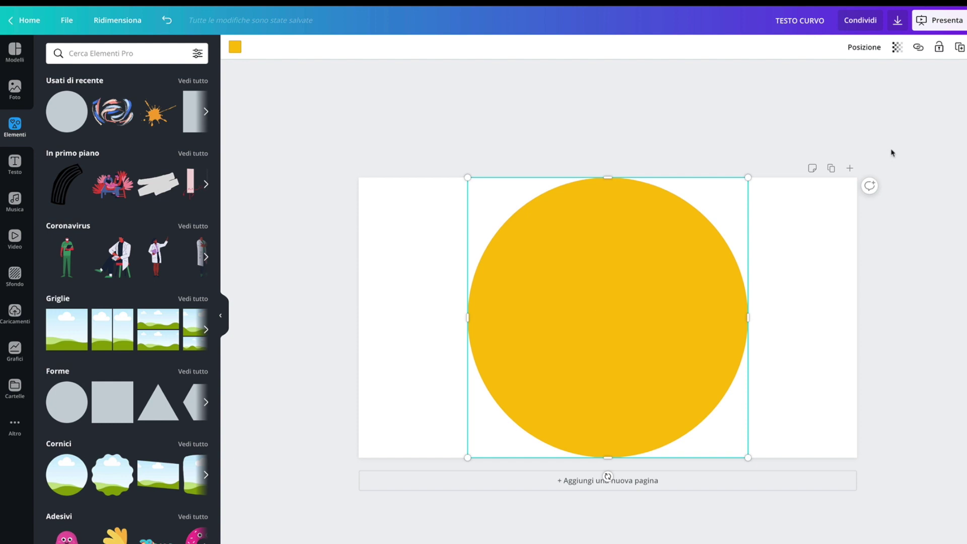
# Step: Duplicate the yellow circle and colour the copy light blue
pyautogui.click(960, 48)
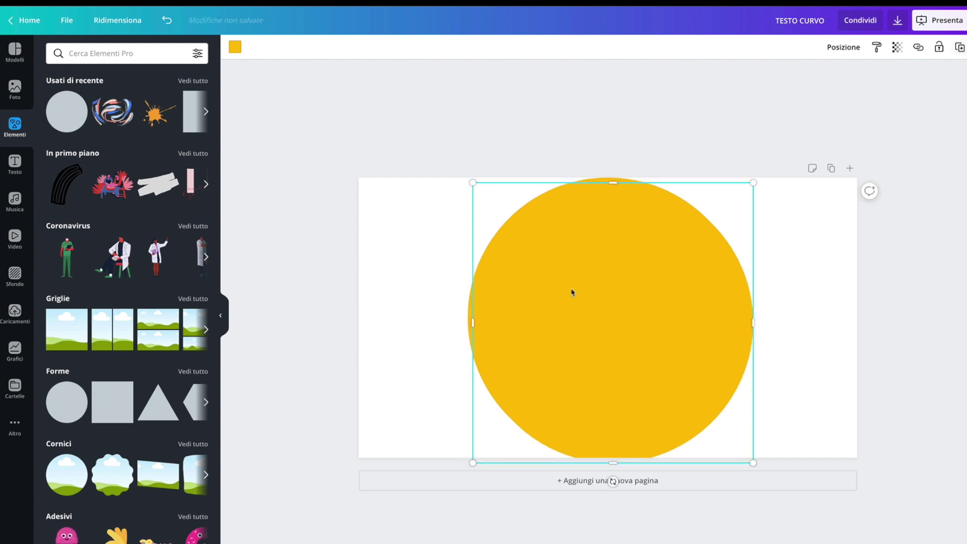
pyautogui.click(233, 48)
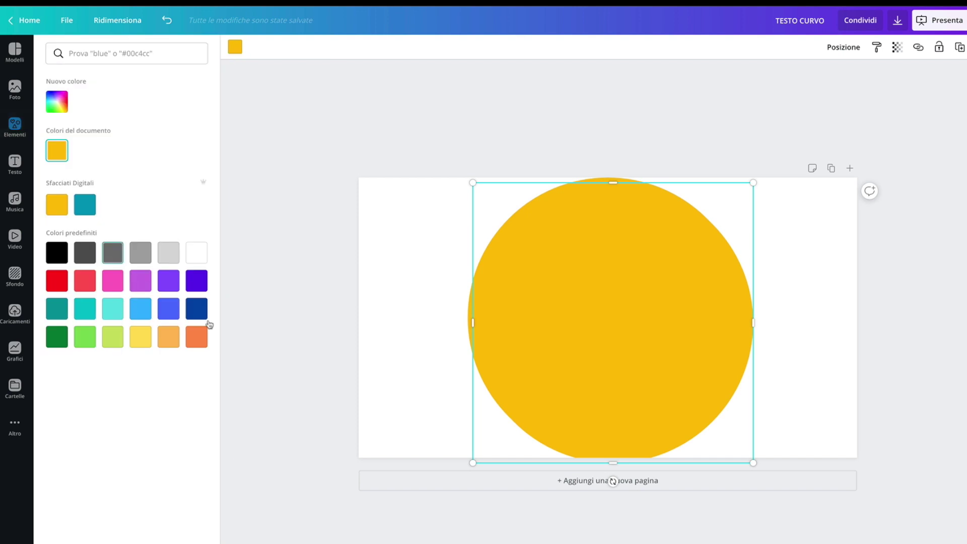
pyautogui.click(141, 309)
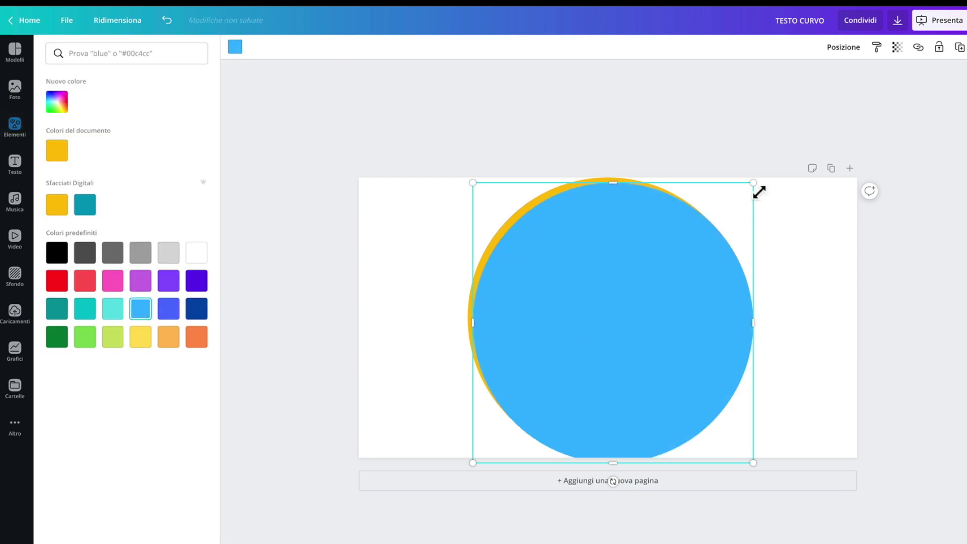
# Step: Shrink the blue copy and centre it inside the yellow circle
pyautogui.moveTo(759, 192); pyautogui.dragTo(669, 251)
pyautogui.moveTo(588, 310); pyautogui.dragTo(608, 282)
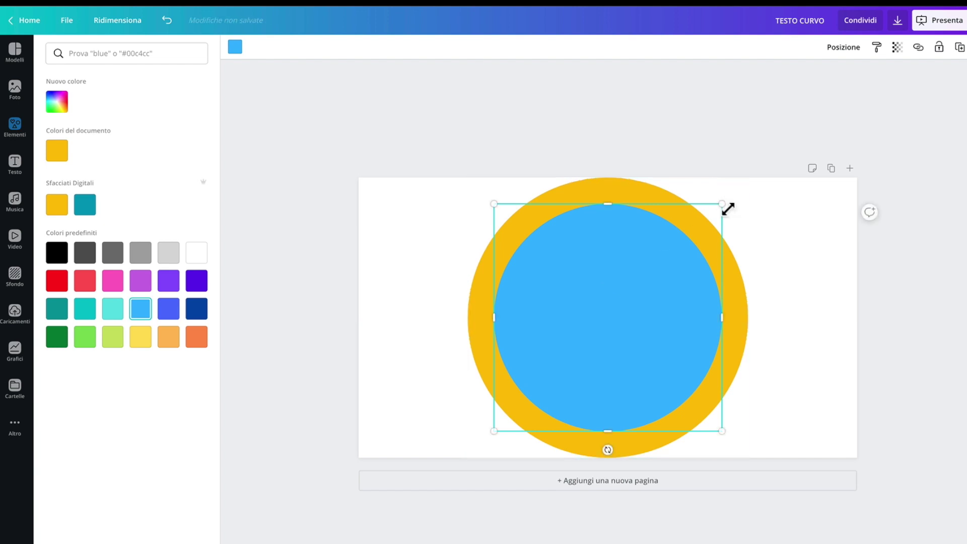
pyautogui.moveTo(728, 208); pyautogui.dragTo(722, 214)
pyautogui.moveTo(643, 268); pyautogui.dragTo(645, 265)
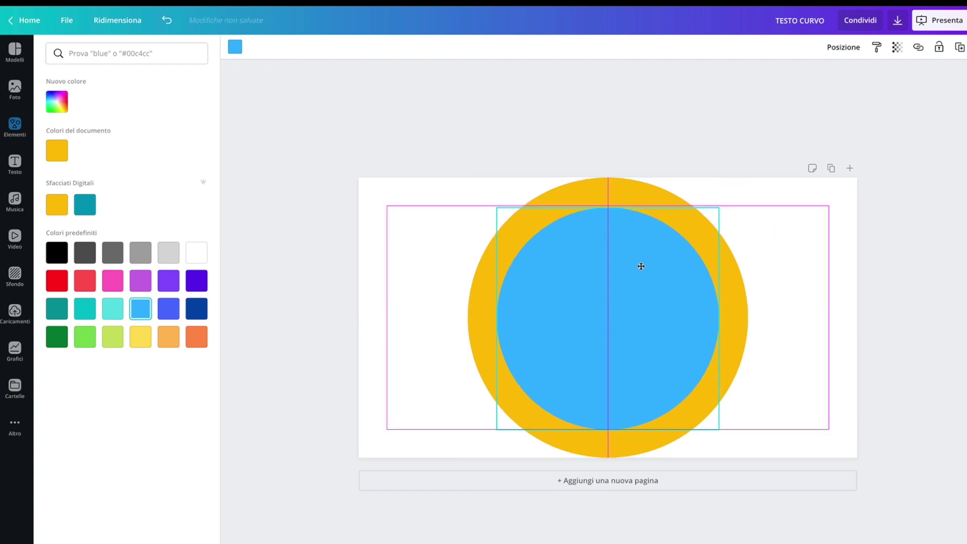
pyautogui.moveTo(505, 433); pyautogui.dragTo(507, 431)
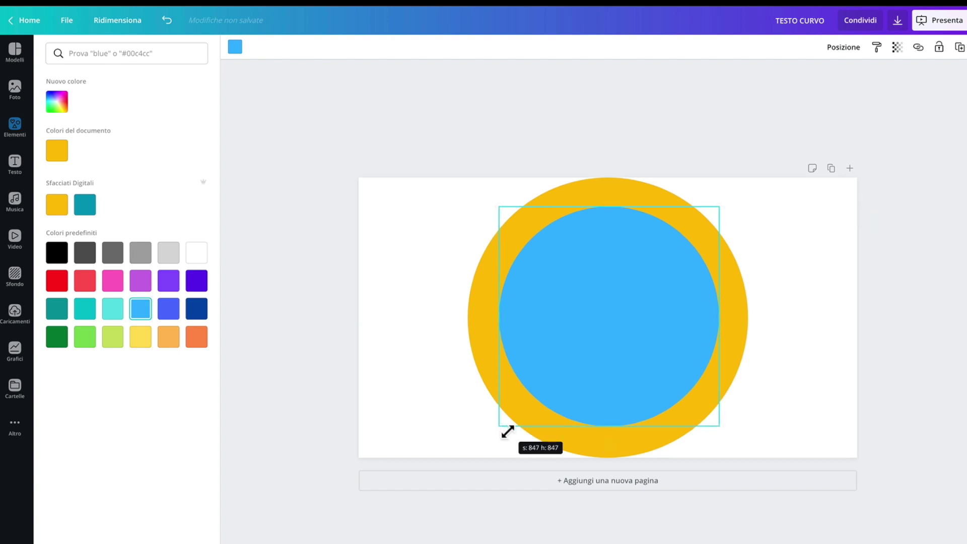
pyautogui.moveTo(616, 326); pyautogui.dragTo(614, 321)
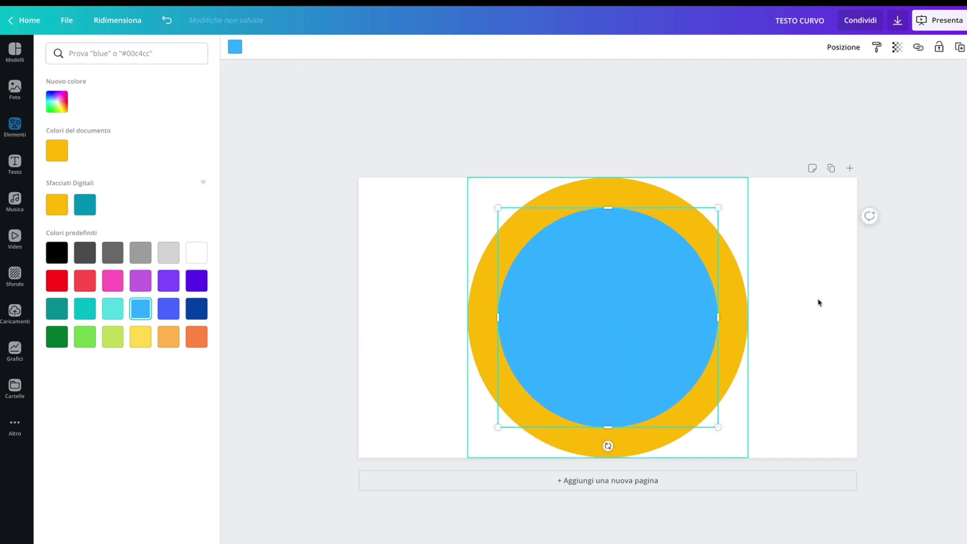
pyautogui.click(619, 304)
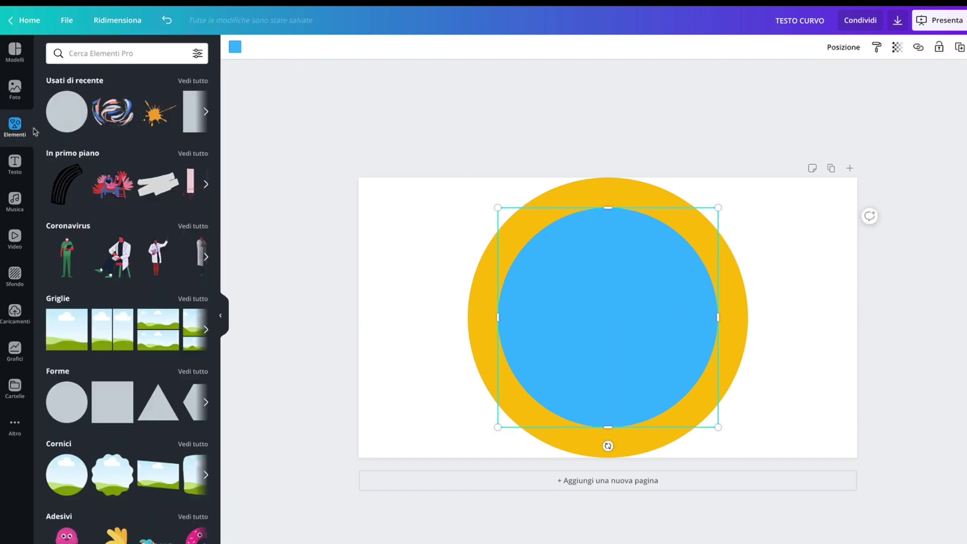
# Step: Add a heading reading 'T' in Montserrat Extra-Bold at the page's upper left
pyautogui.click(15, 162)
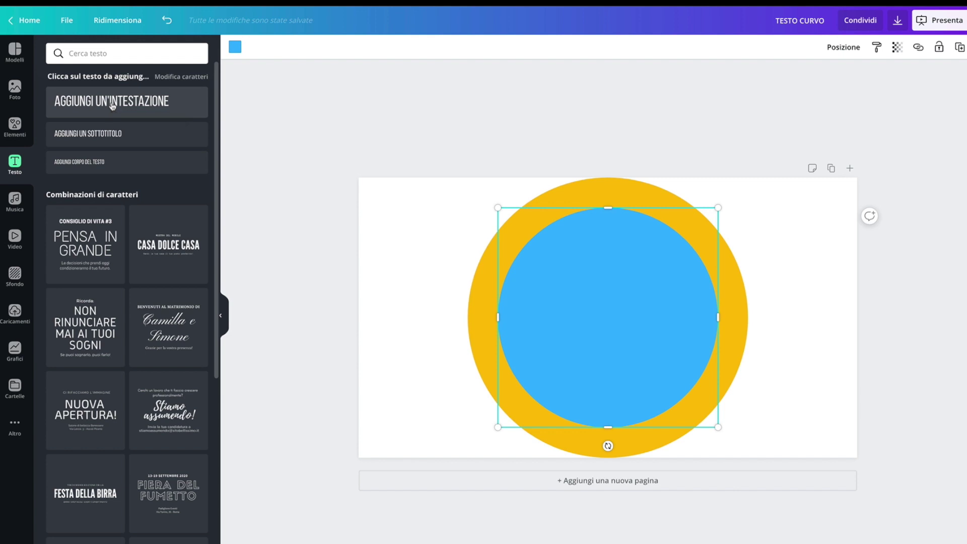
pyautogui.click(111, 105)
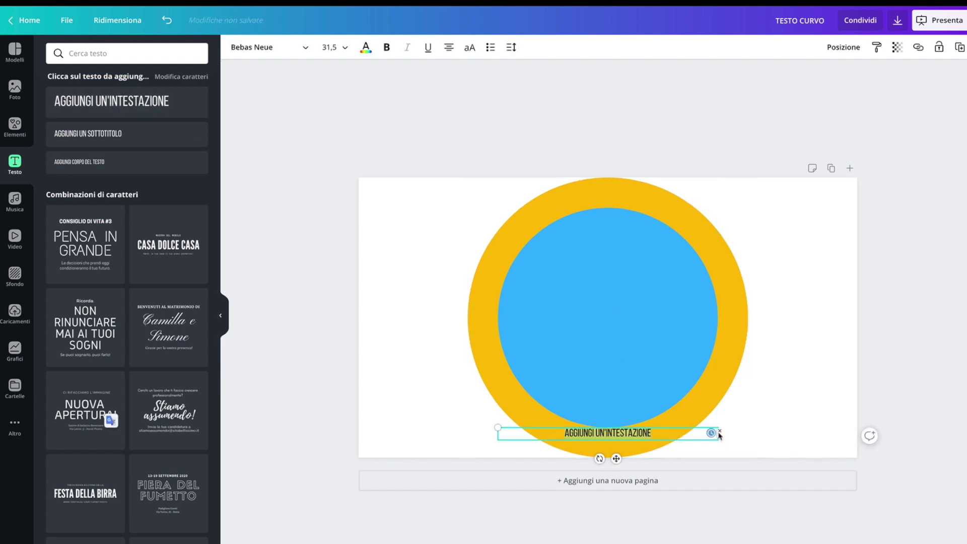
pyautogui.moveTo(724, 441)
pyautogui.mouseDown()
pyautogui.moveTo(562, 440)
pyautogui.moveTo(521, 323)
pyautogui.moveTo(484, 260)
pyautogui.mouseUp()
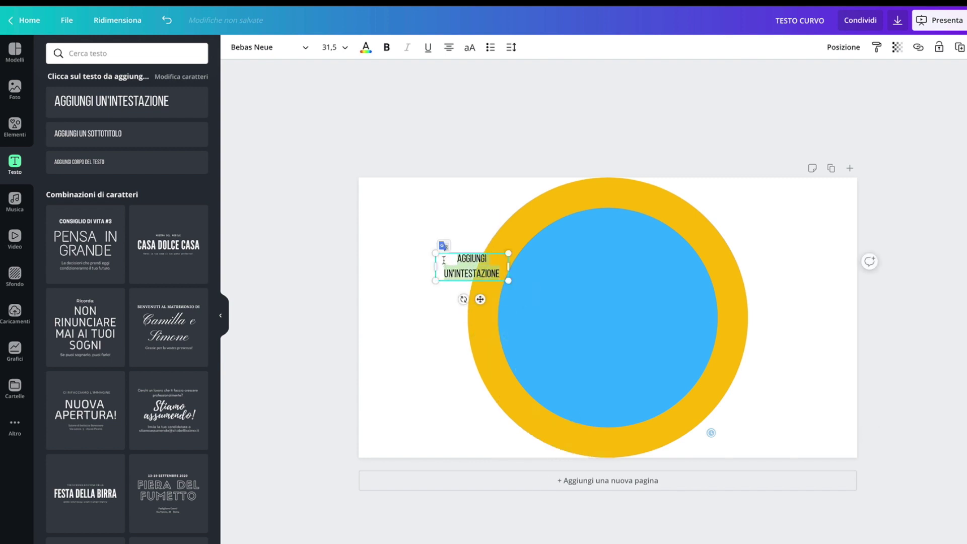
pyautogui.press('BackSpace')
pyautogui.write('T')
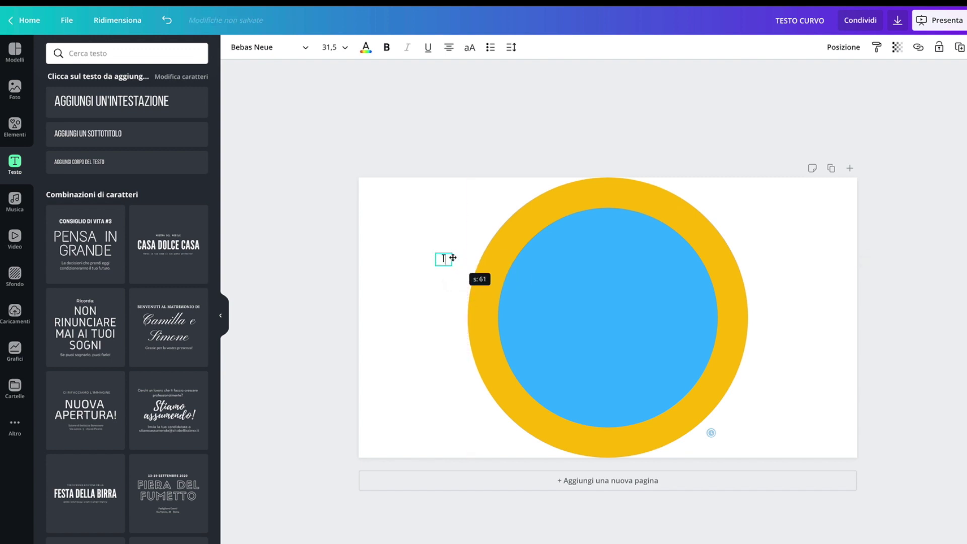
pyautogui.moveTo(422, 238)
pyautogui.mouseDown()
pyautogui.moveTo(410, 233)
pyautogui.moveTo(421, 216)
pyautogui.mouseUp()
pyautogui.click(293, 53)
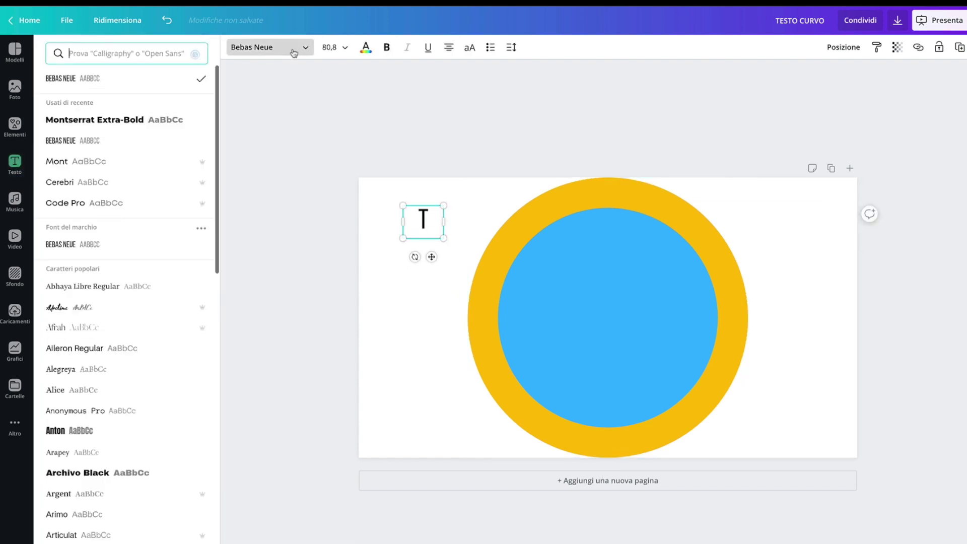
pyautogui.click(116, 121)
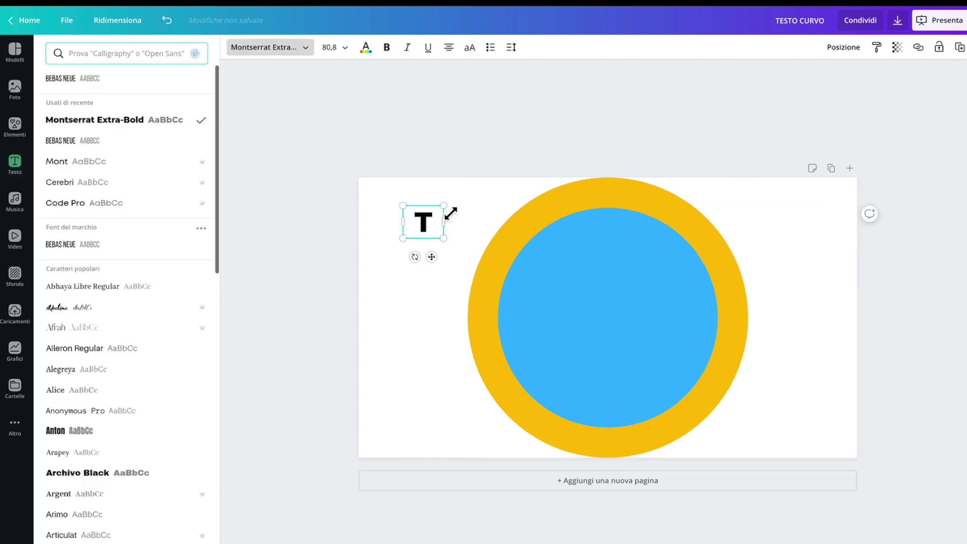
pyautogui.click(423, 226)
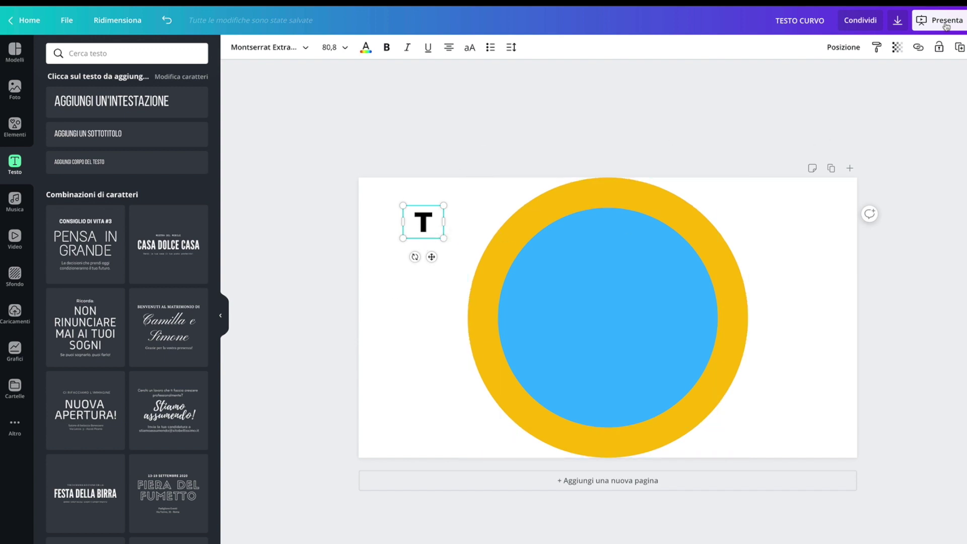
# Step: Duplicate the T into letter copies E, S, T and O to spell TESTO
pyautogui.click(959, 48)
pyautogui.doubleClick(475, 229)
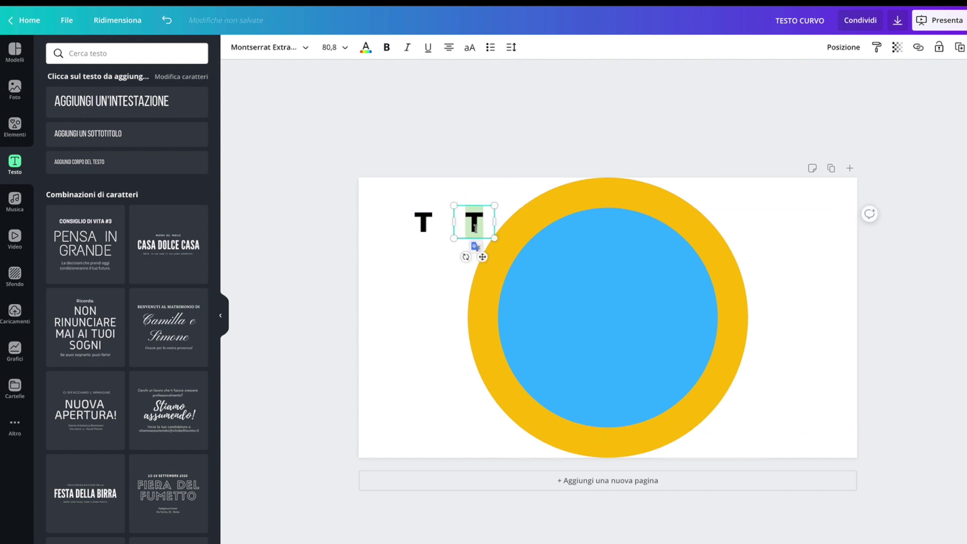
pyautogui.write('E')
pyautogui.click(487, 206)
pyautogui.moveTo(475, 221)
pyautogui.mouseDown()
pyautogui.moveTo(452, 219)
pyautogui.moveTo(568, 222)
pyautogui.moveTo(606, 234)
pyautogui.moveTo(623, 224)
pyautogui.moveTo(683, 229)
pyautogui.mouseUp()
pyautogui.doubleClick(472, 221)
pyautogui.write('S')
pyautogui.click(959, 47)
pyautogui.doubleClick(496, 221)
pyautogui.write('T')
pyautogui.doubleClick(524, 222)
pyautogui.write('O')
# Step: Continue duplicating letters to spell CURVO: C, U, R, V and O
pyautogui.click(959, 46)
pyautogui.doubleClick(568, 224)
pyautogui.write('C')
pyautogui.doubleClick(597, 224)
pyautogui.write('U')
pyautogui.doubleClick(624, 224)
pyautogui.write('R')
pyautogui.doubleClick(642, 224)
pyautogui.write('V')
pyautogui.doubleClick(685, 222)
pyautogui.write('O')
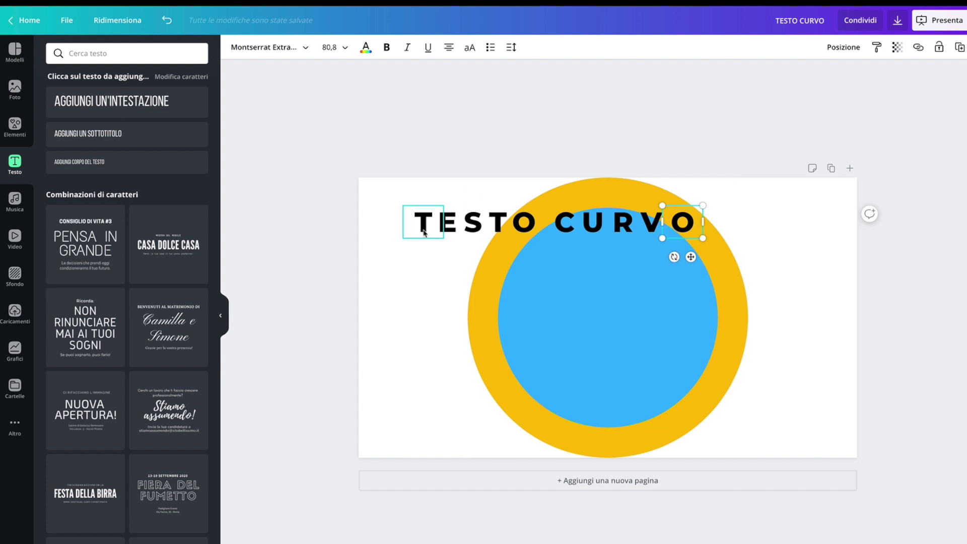
# Step: Move the T to the ring's left edge and begin rotating it
pyautogui.moveTo(427, 222); pyautogui.dragTo(477, 328)
pyautogui.moveTo(483, 374)
pyautogui.mouseDown()
pyautogui.moveTo(511, 335)
pyautogui.moveTo(486, 316)
pyautogui.mouseUp()
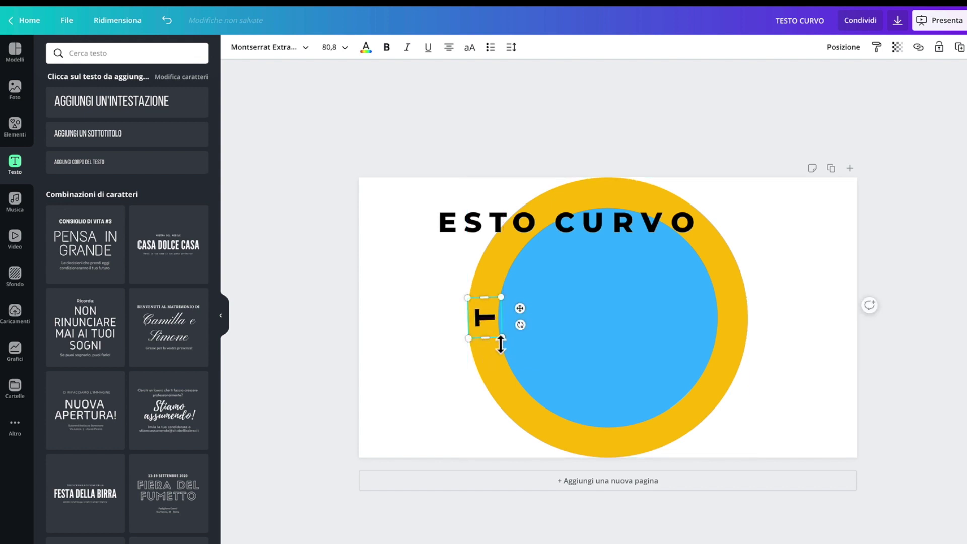
pyautogui.moveTo(520, 325); pyautogui.dragTo(489, 341)
pyautogui.click(542, 327)
pyautogui.moveTo(484, 318); pyautogui.dragTo(481, 320)
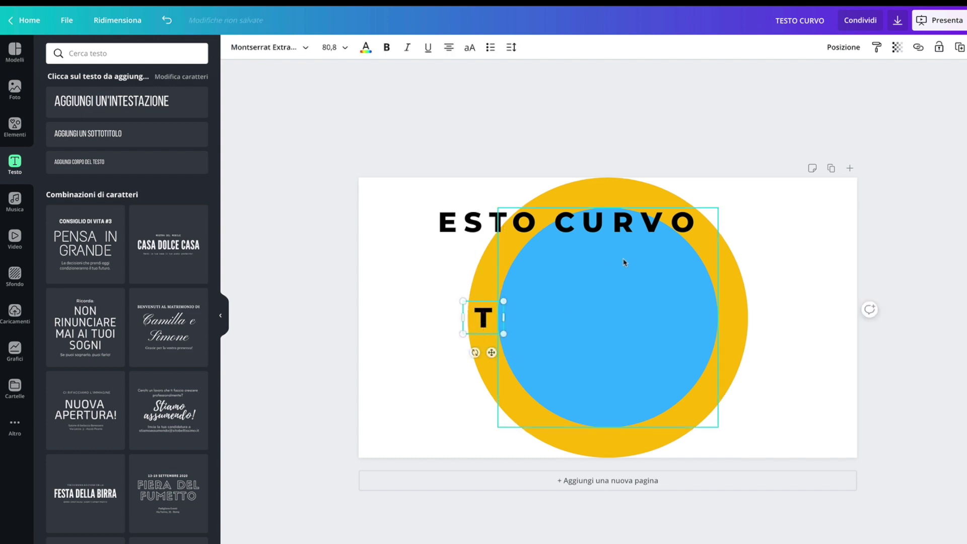
# Step: Place the final O at the ring's right, turn T to -90° and O to 90°, zoom 100%
pyautogui.moveTo(683, 223); pyautogui.dragTo(733, 318)
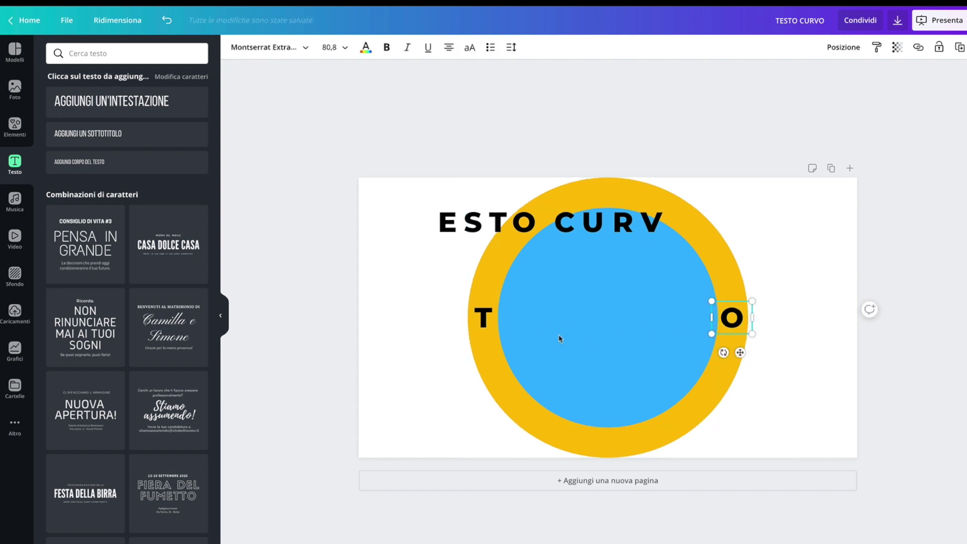
pyautogui.click(485, 324)
pyautogui.moveTo(485, 362); pyautogui.dragTo(524, 328)
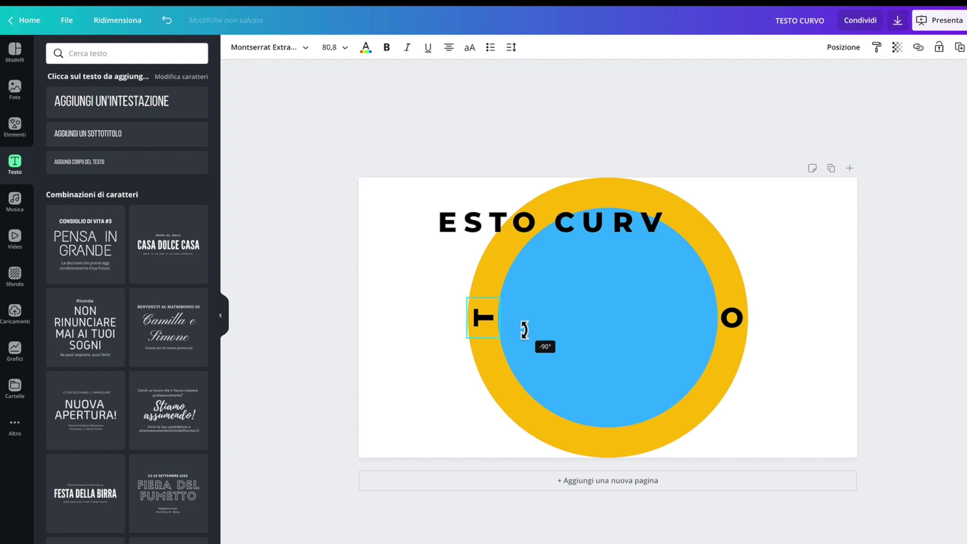
pyautogui.click(731, 317)
pyautogui.moveTo(729, 364); pyautogui.dragTo(715, 325)
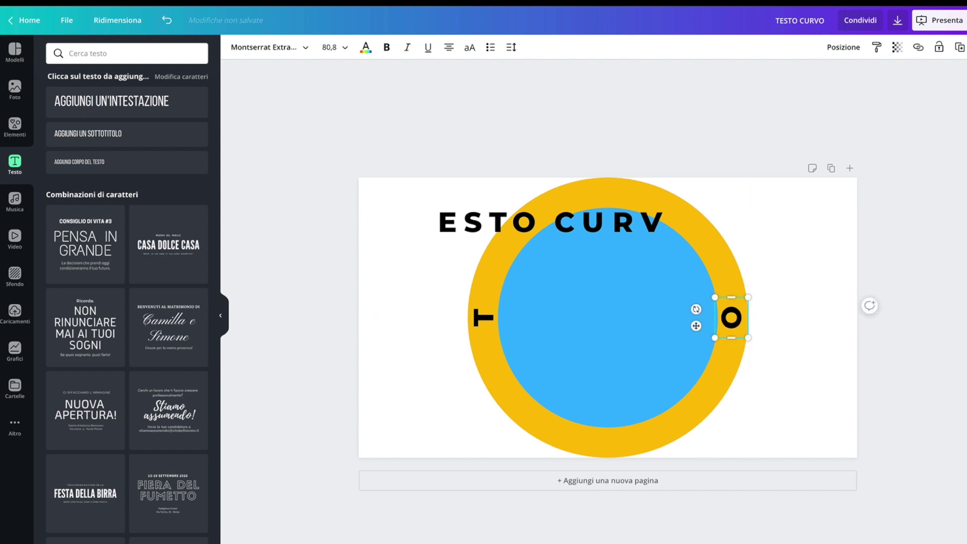
pyautogui.click(881, 539)
pyautogui.click(873, 419)
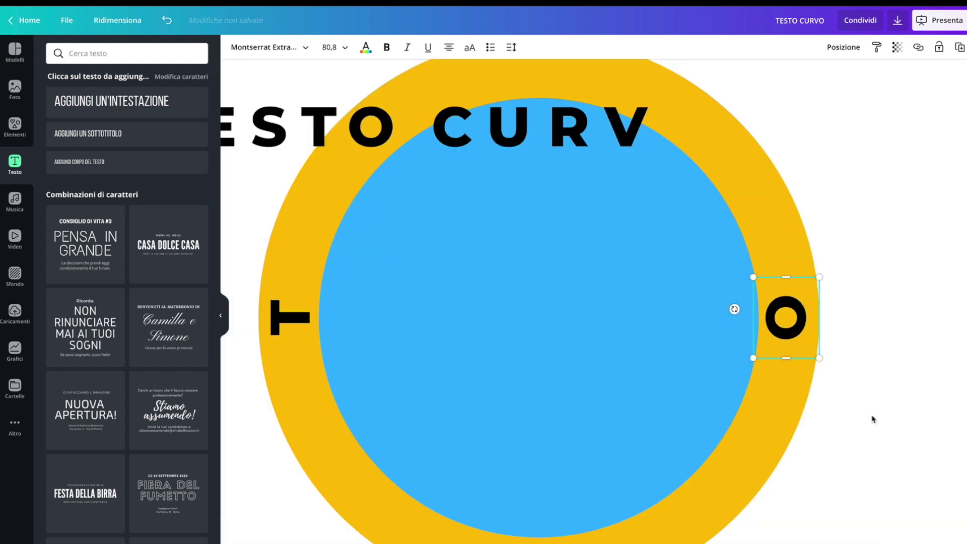
# Step: Nudge the right-side O left and the left-side T right on the ring
pyautogui.click(851, 309)
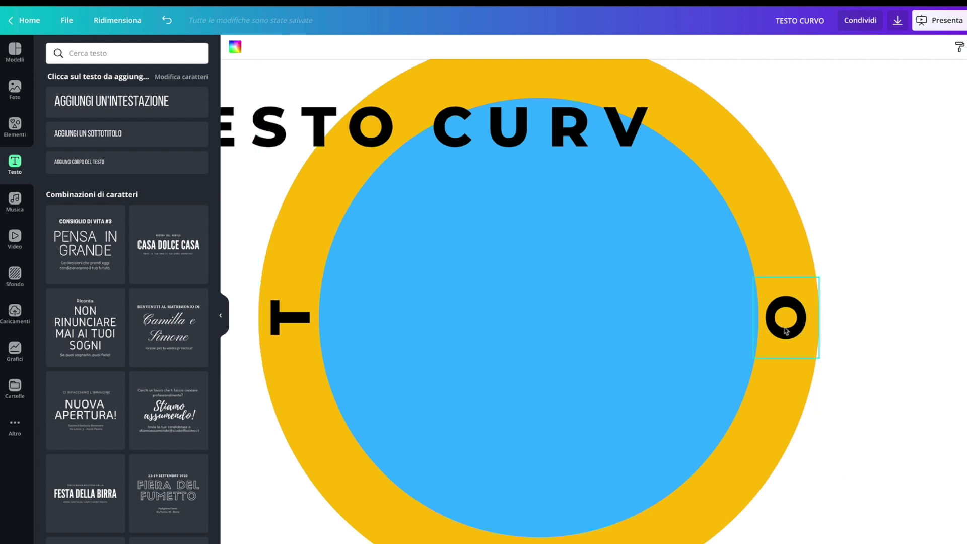
pyautogui.moveTo(787, 330); pyautogui.dragTo(786, 331)
pyautogui.press('Left')
pyautogui.press('Left')
pyautogui.press('Left')
pyautogui.press('Left')
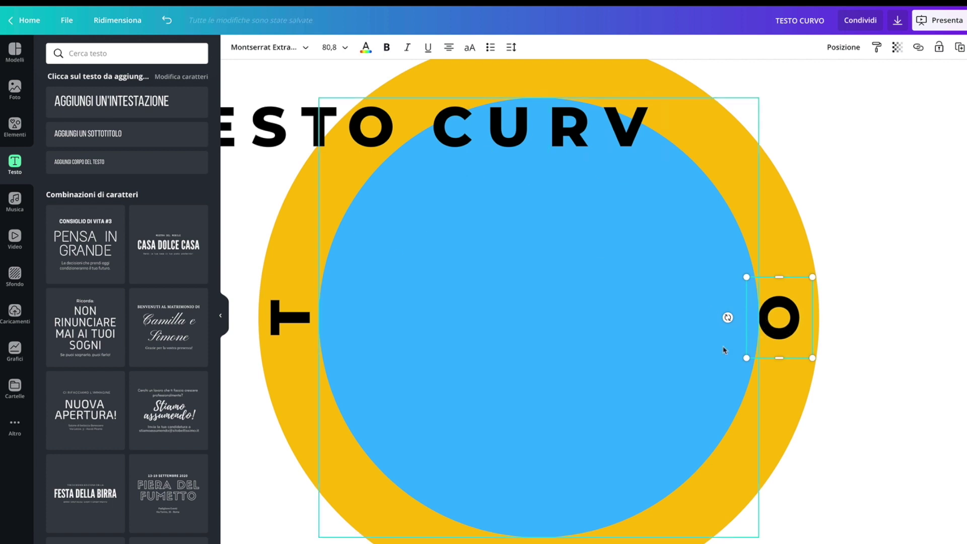
pyautogui.click(292, 317)
pyautogui.press('Right')
pyautogui.press('Right')
pyautogui.press('Right')
pyautogui.press('Right')
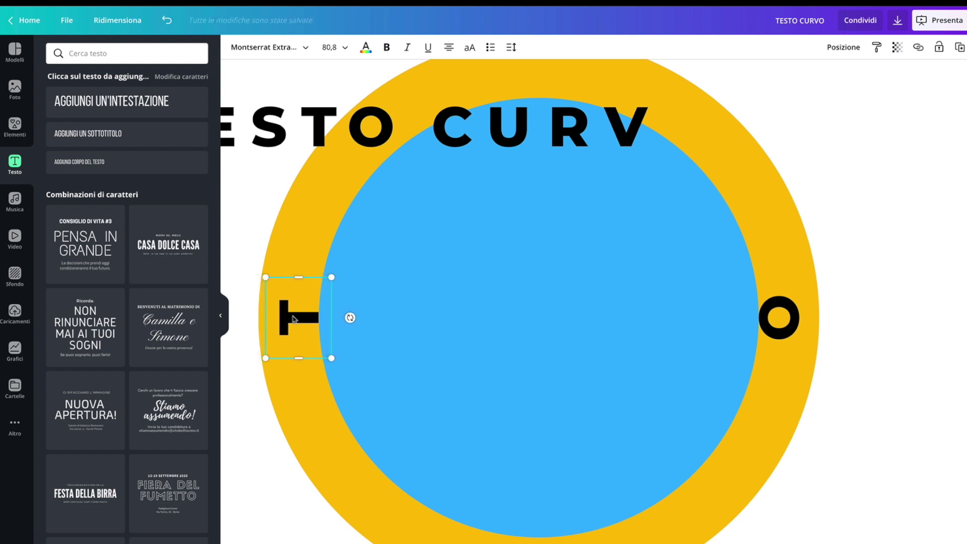
pyautogui.scroll(1, 718, 280)
pyautogui.hscroll(-2, 725, 274)
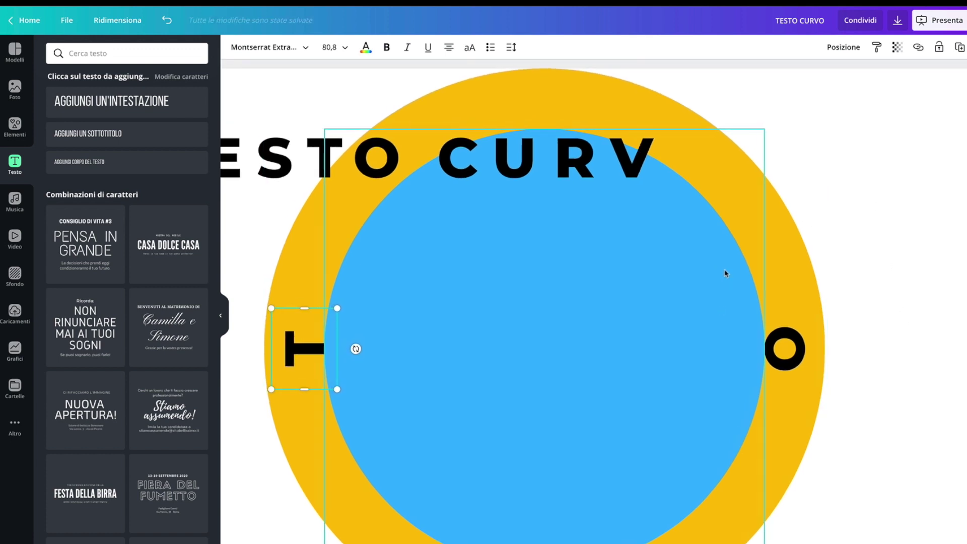
# Step: Place and tilt the E and S along the ring's left side
pyautogui.moveTo(287, 183)
pyautogui.mouseDown()
pyautogui.moveTo(369, 287)
pyautogui.moveTo(405, 281)
pyautogui.mouseUp()
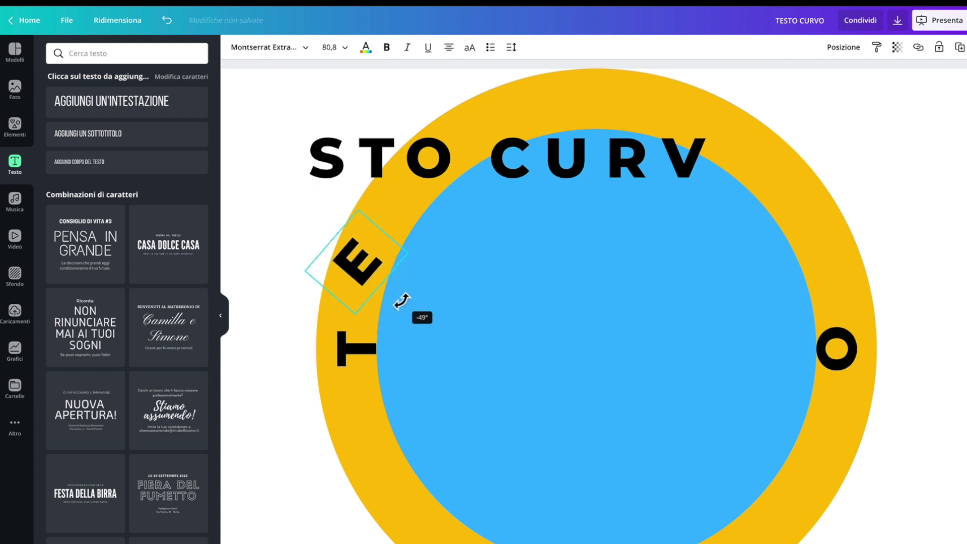
pyautogui.moveTo(369, 275); pyautogui.dragTo(376, 294)
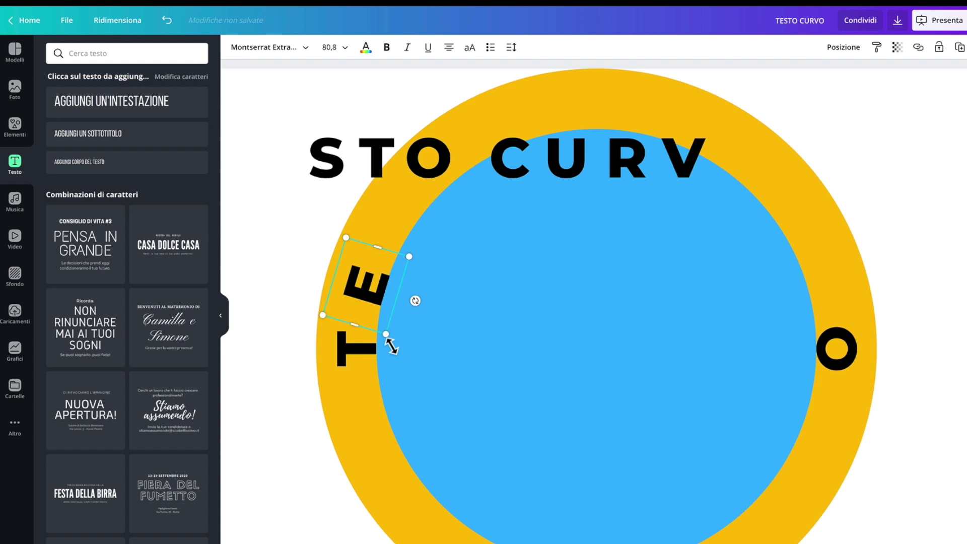
pyautogui.press('Left')
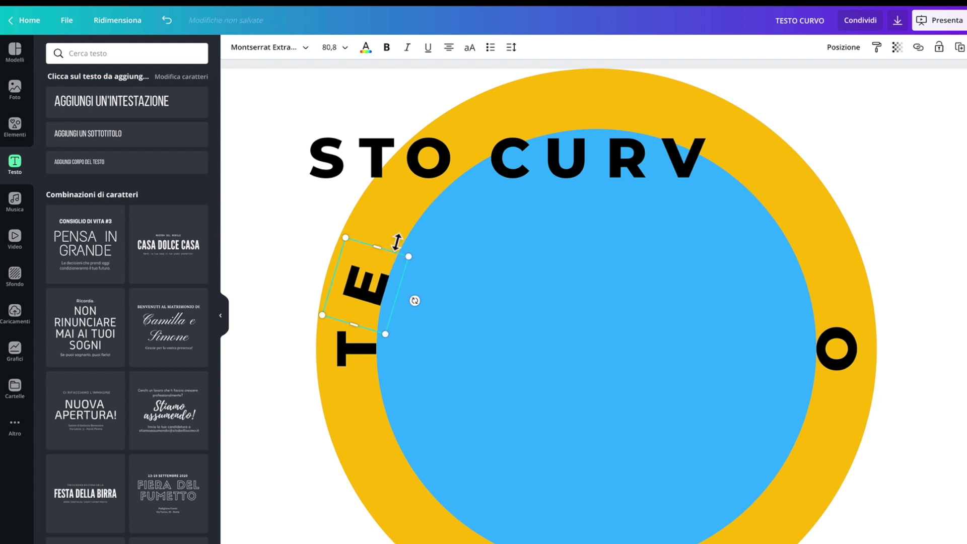
pyautogui.moveTo(326, 158); pyautogui.dragTo(390, 227)
# Step: Move and tilt V, R, U and C onto the ring's right side and slide TESTO's O up
pyautogui.moveTo(682, 159); pyautogui.dragTo(842, 302)
pyautogui.moveTo(627, 159); pyautogui.dragTo(793, 202)
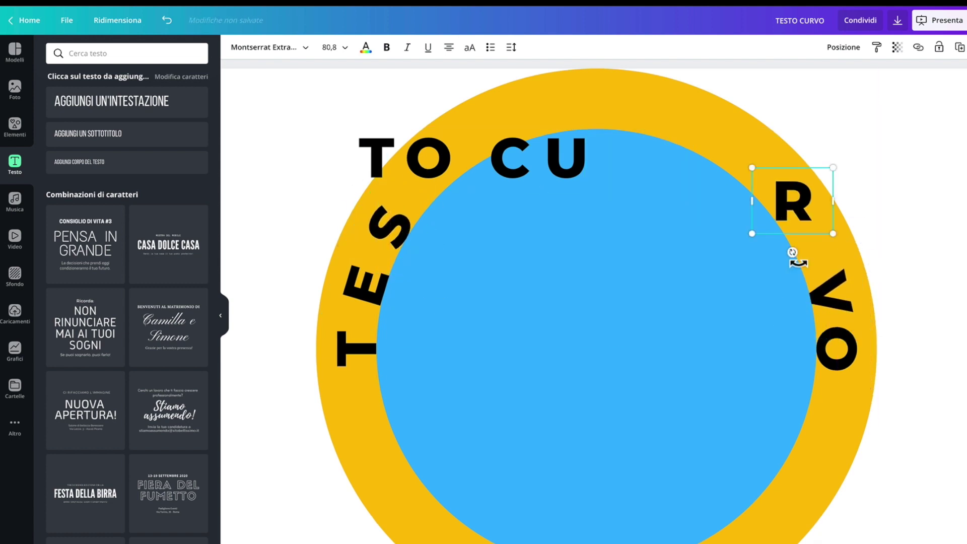
pyautogui.moveTo(798, 262); pyautogui.dragTo(760, 265)
pyautogui.moveTo(567, 159); pyautogui.dragTo(788, 204)
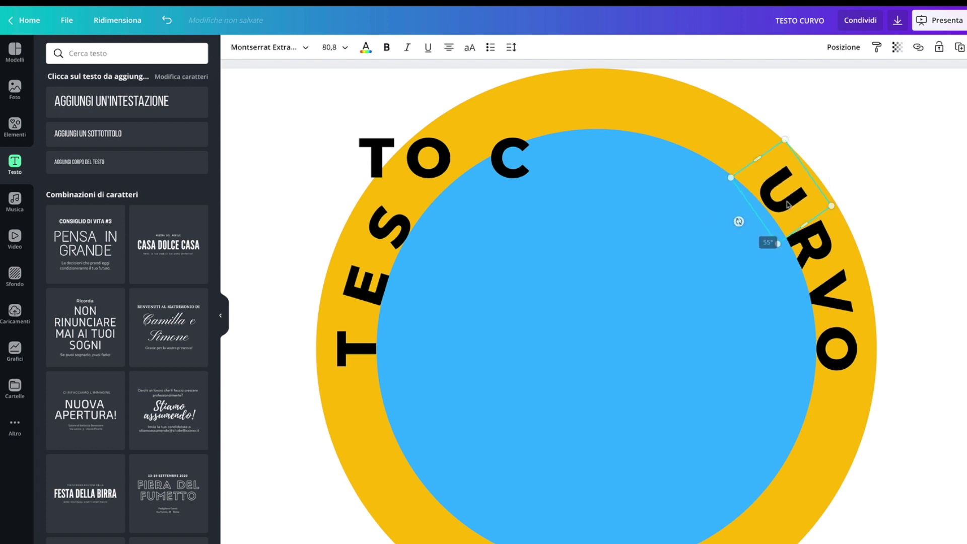
pyautogui.moveTo(509, 161); pyautogui.dragTo(733, 153)
pyautogui.moveTo(729, 199); pyautogui.dragTo(703, 188)
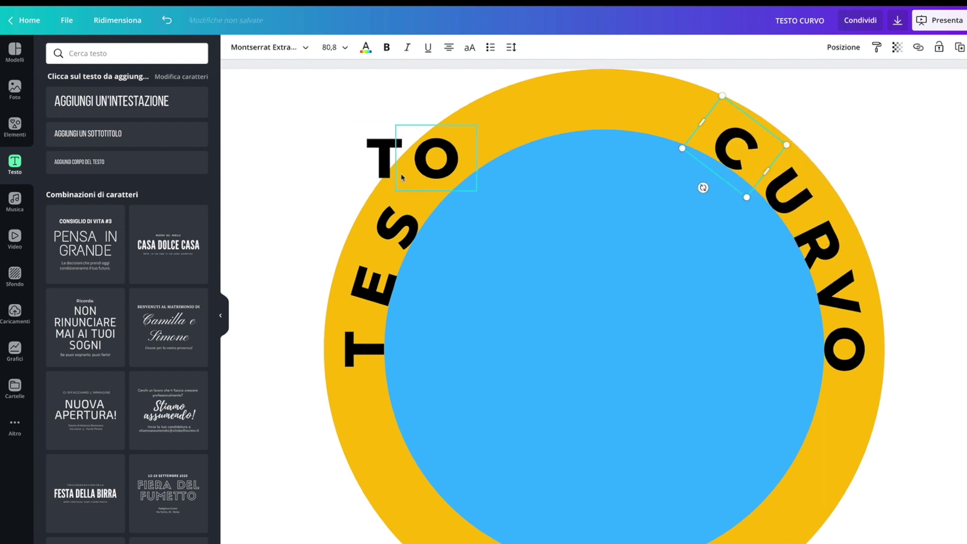
pyautogui.moveTo(403, 177); pyautogui.dragTo(445, 166)
pyautogui.moveTo(462, 222); pyautogui.dragTo(498, 171)
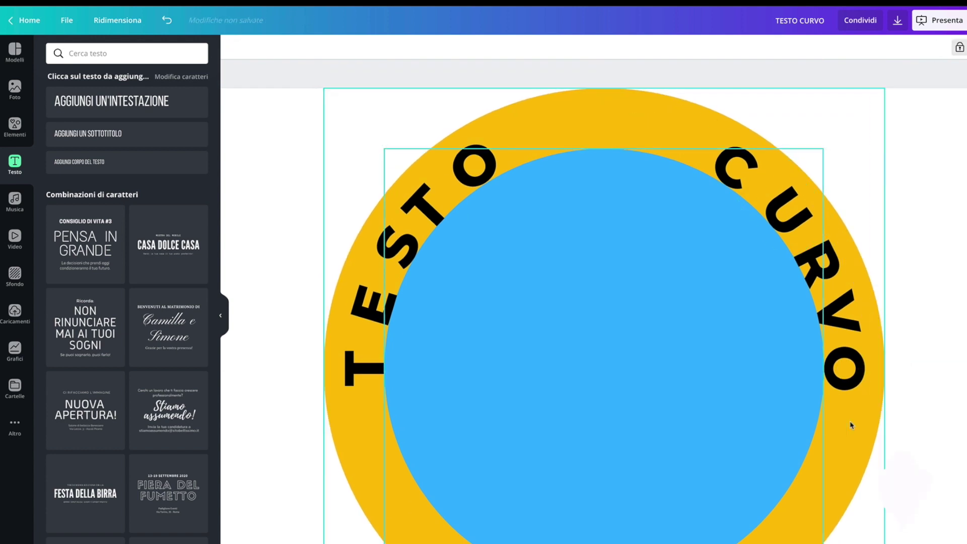
# Step: Swing CURVO as a set onto the top-right arc and TESTO onto the top-left arc
pyautogui.moveTo(850, 424); pyautogui.dragTo(705, 136)
pyautogui.moveTo(667, 401); pyautogui.dragTo(788, 354)
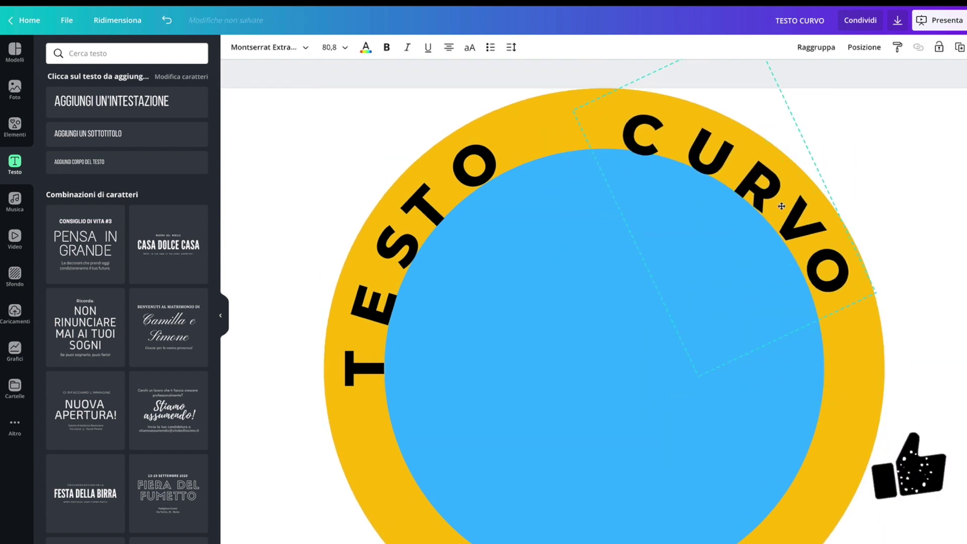
pyautogui.click(379, 280)
pyautogui.moveTo(498, 402); pyautogui.dragTo(418, 371)
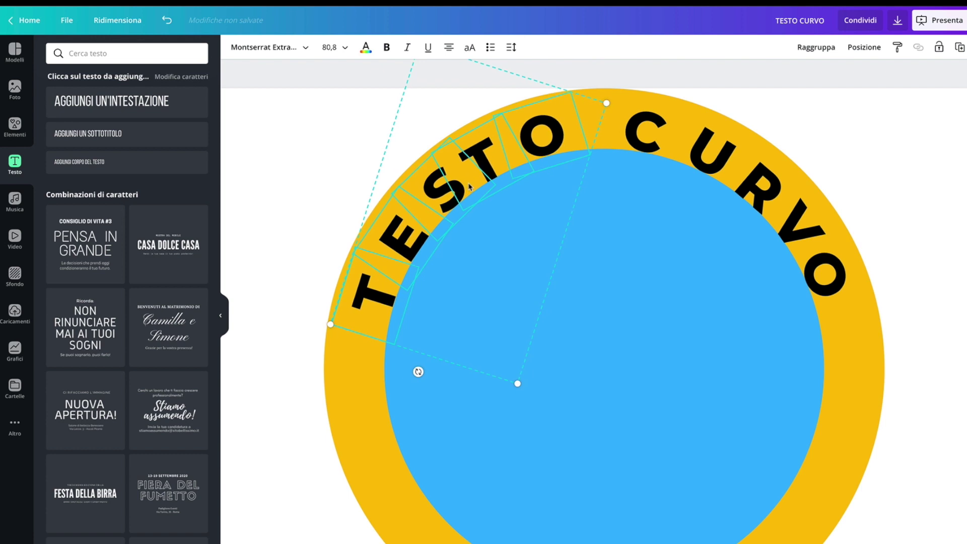
pyautogui.click(941, 236)
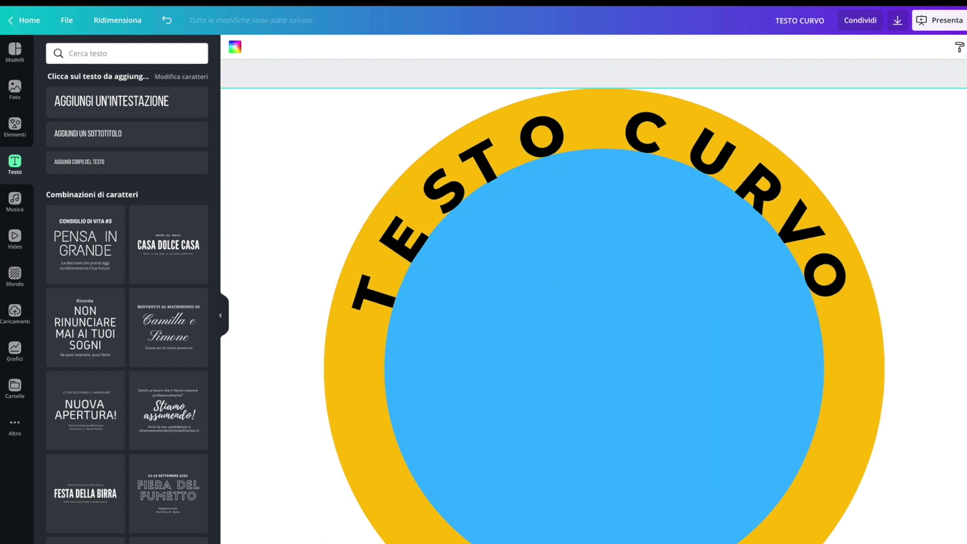
pyautogui.click(882, 542)
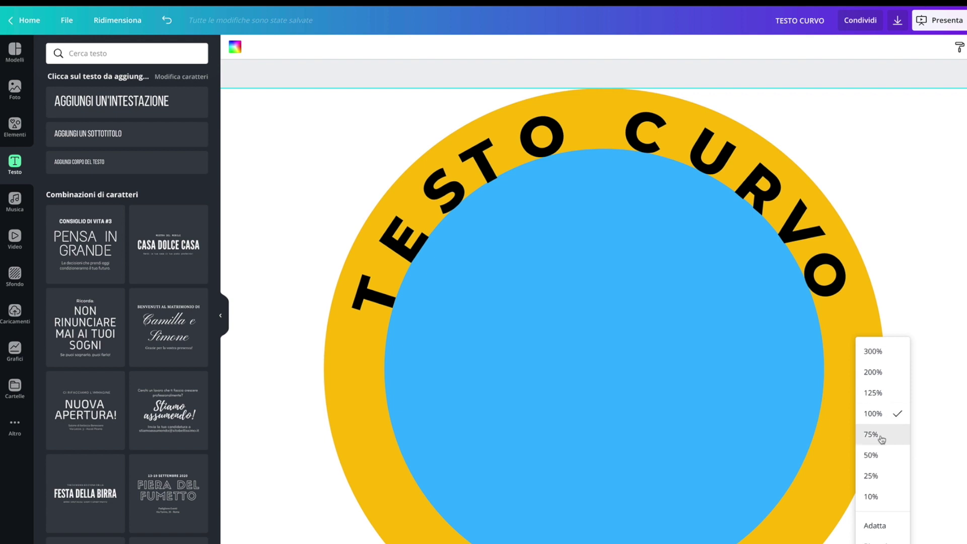
# Step: At 50% zoom, unlock and delete the inner blue circle, then delete the yellow circle
pyautogui.click(881, 455)
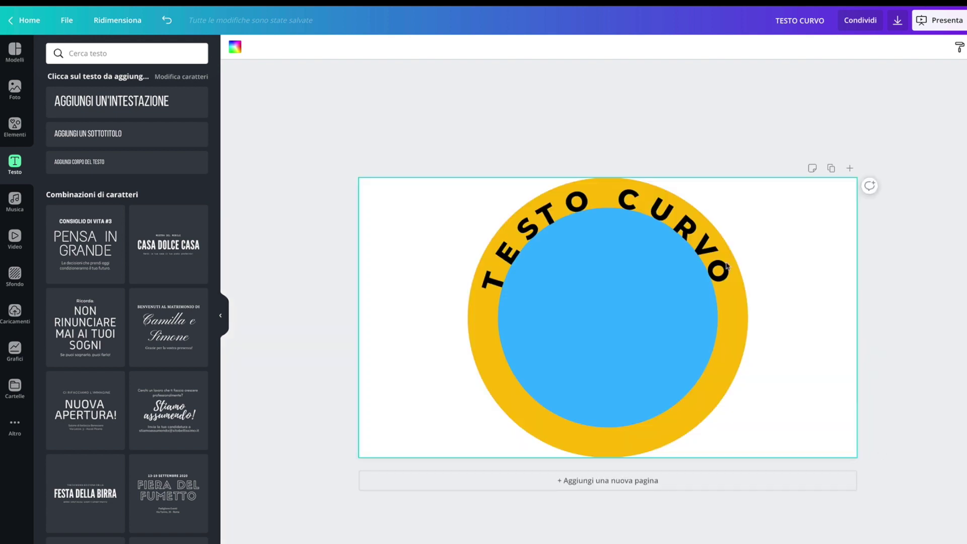
pyautogui.click(722, 146)
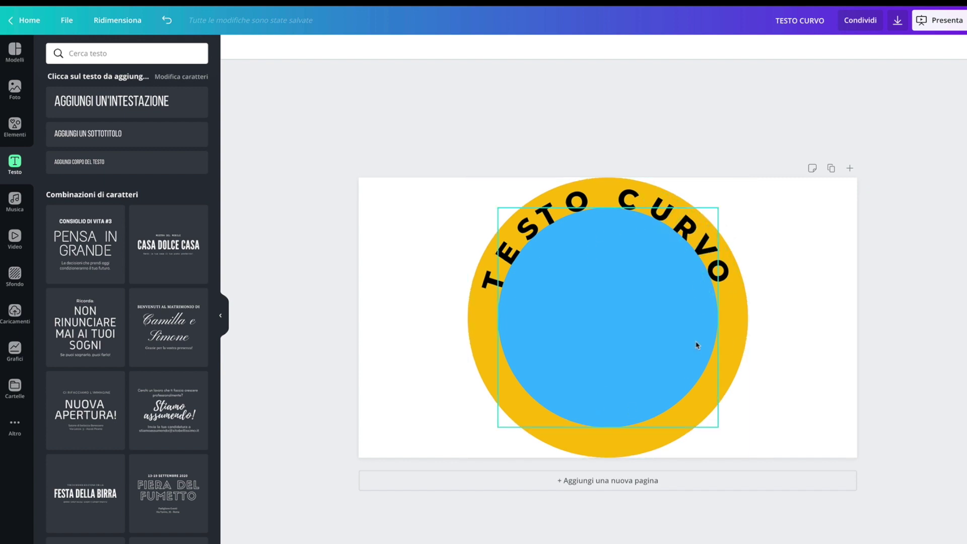
pyautogui.click(735, 382)
pyautogui.click(644, 372)
pyautogui.click(959, 48)
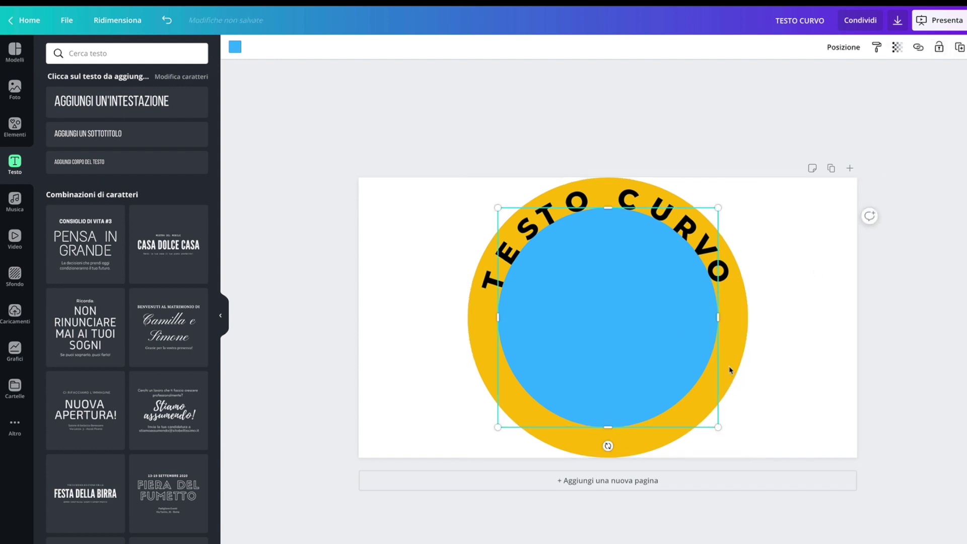
pyautogui.click(730, 370)
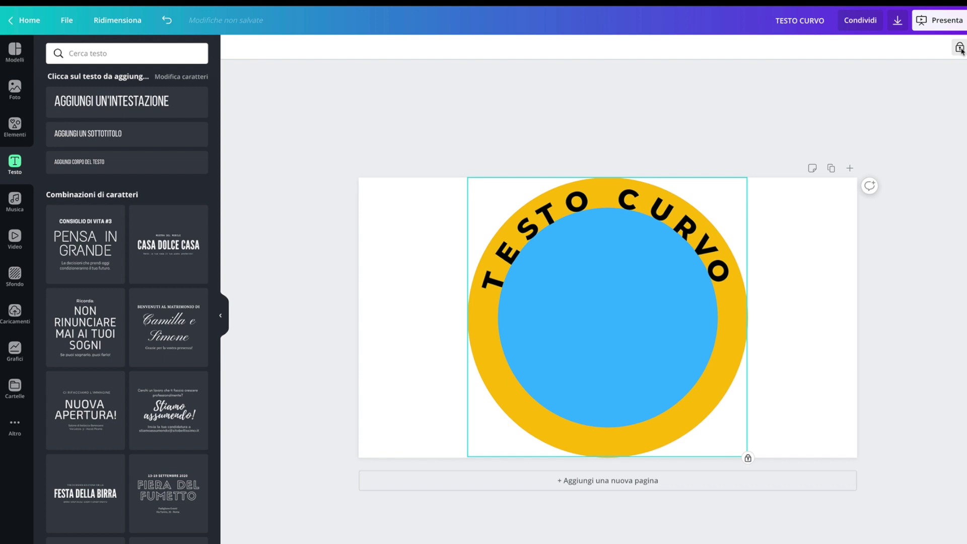
pyautogui.click(626, 393)
pyautogui.press('Delete')
pyautogui.click(675, 410)
pyautogui.press('Delete')
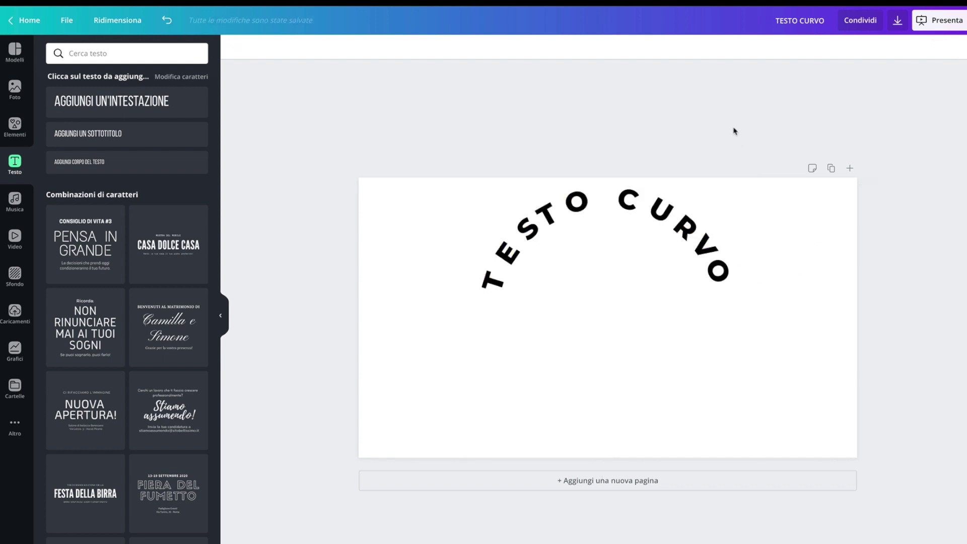
# Step: Select all ten curved letters, shift them left, group them and nudge the group lower
pyautogui.moveTo(794, 205); pyautogui.dragTo(514, 312)
pyautogui.moveTo(587, 269)
pyautogui.mouseDown()
pyautogui.moveTo(504, 297)
pyautogui.moveTo(483, 291)
pyautogui.mouseUp()
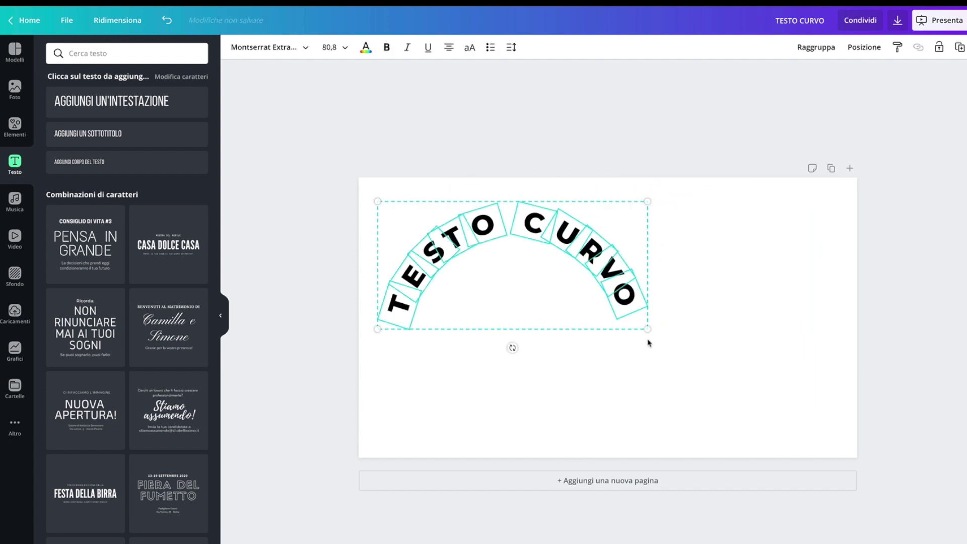
pyautogui.click(816, 48)
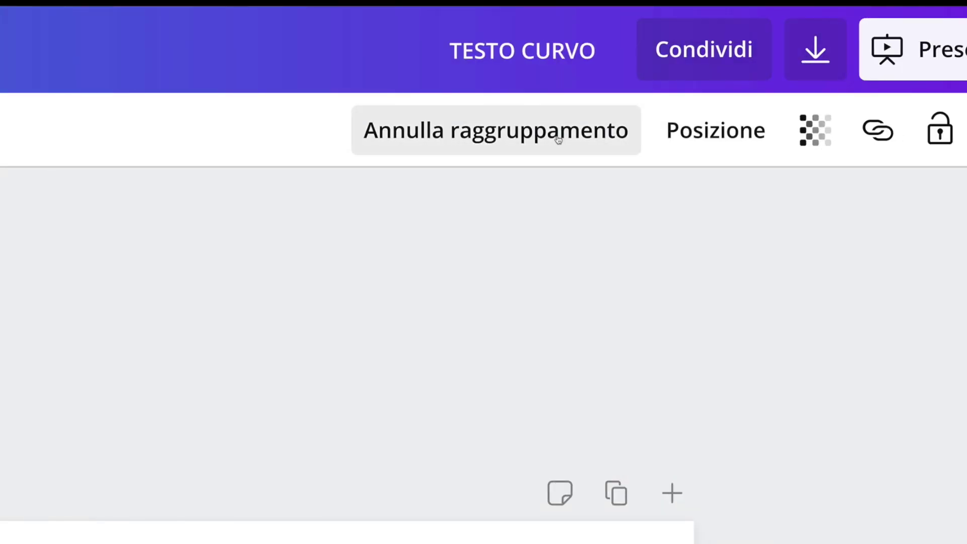
pyautogui.click(557, 134)
pyautogui.click(560, 135)
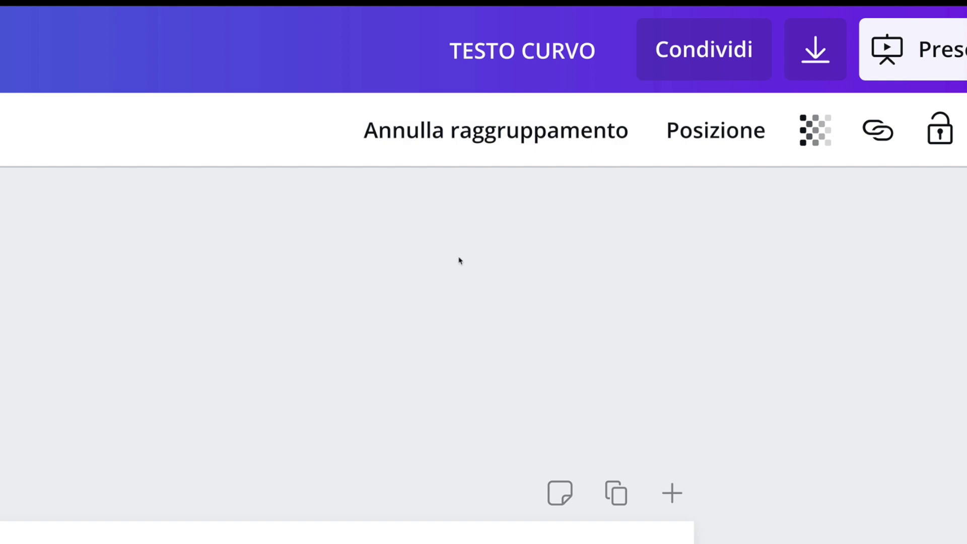
pyautogui.moveTo(565, 249); pyautogui.dragTo(564, 252)
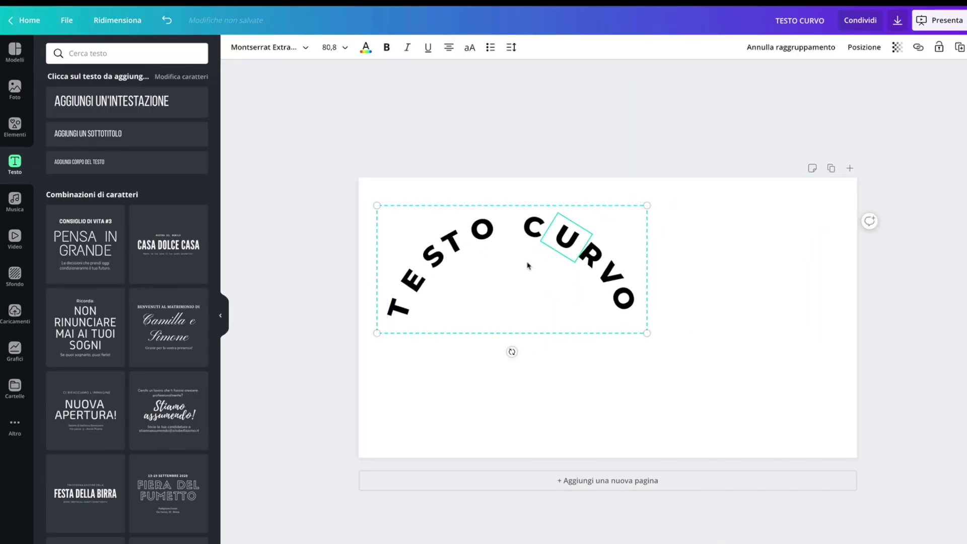
# Step: Alt-drag a copy of the arc group, rotate it -180° and join it at the lower right
pyautogui.press('Escape')
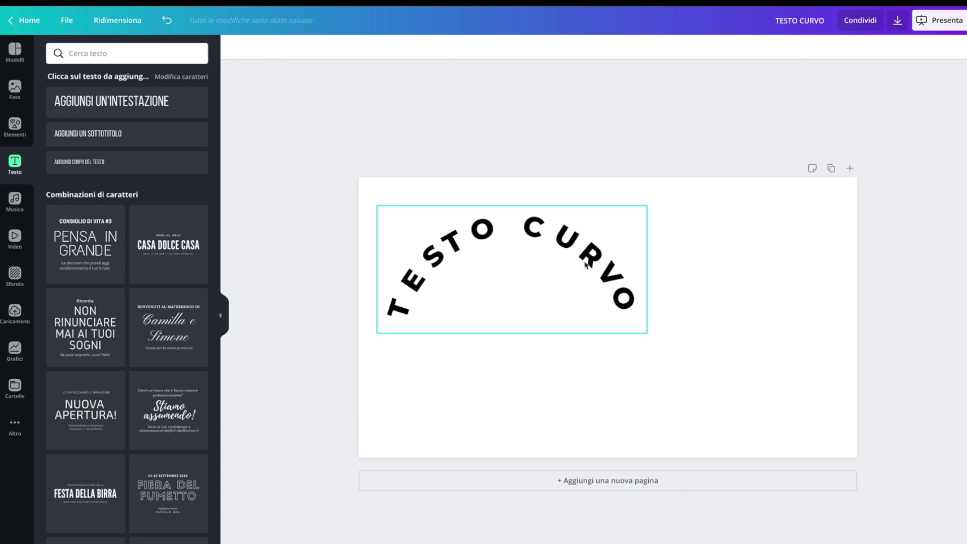
pyautogui.moveTo(585, 264); pyautogui.dragTo(573, 261)
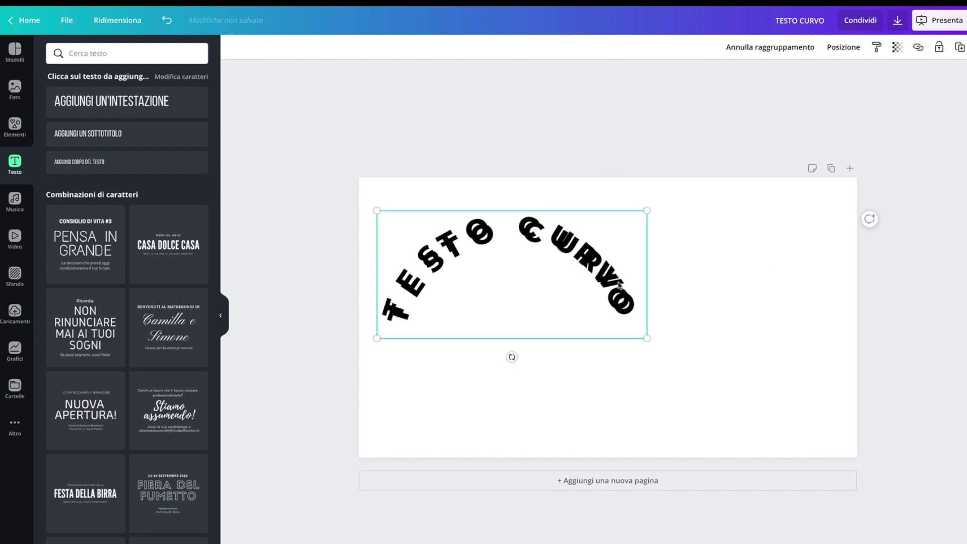
pyautogui.moveTo(610, 301); pyautogui.dragTo(687, 390)
pyautogui.moveTo(590, 449)
pyautogui.mouseDown()
pyautogui.moveTo(607, 338)
pyautogui.moveTo(585, 267)
pyautogui.mouseUp()
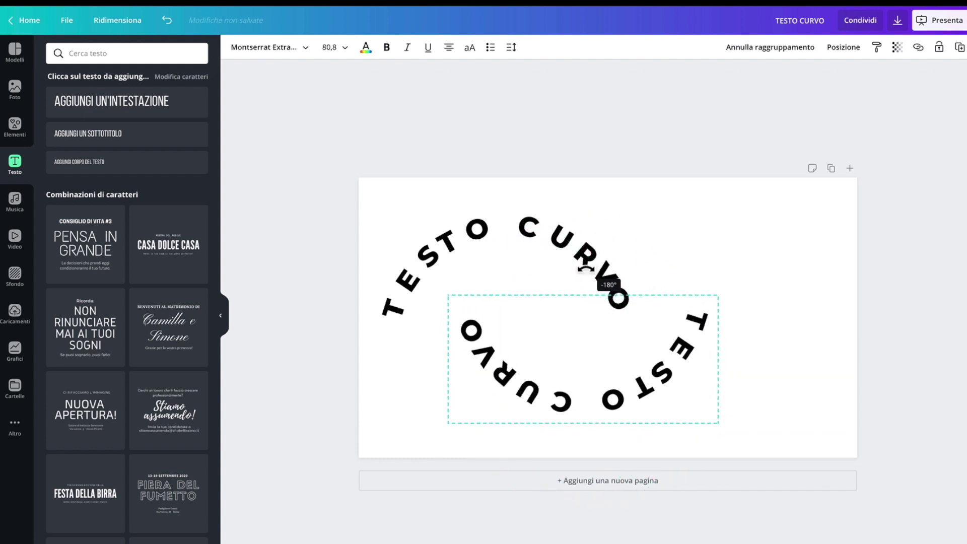
pyautogui.moveTo(567, 394); pyautogui.dragTo(714, 393)
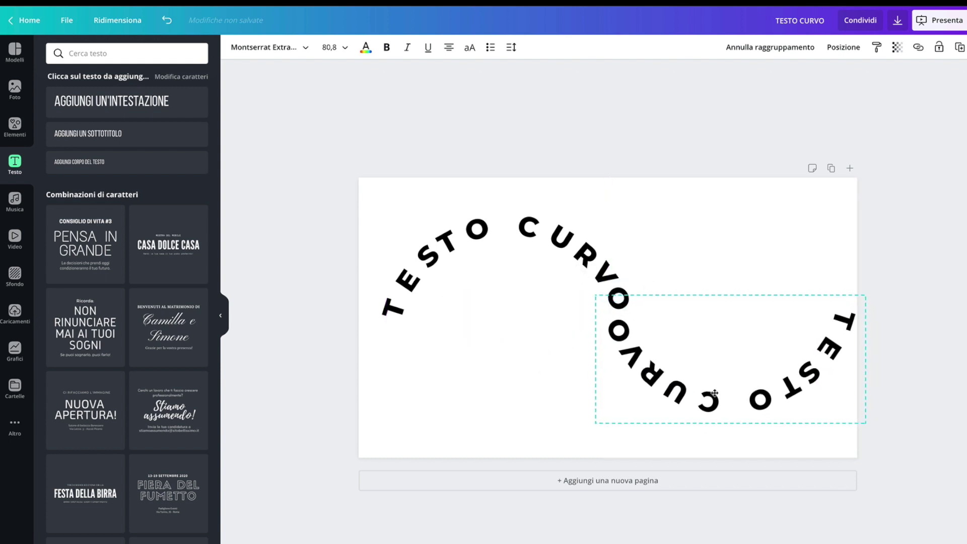
pyautogui.click(545, 240)
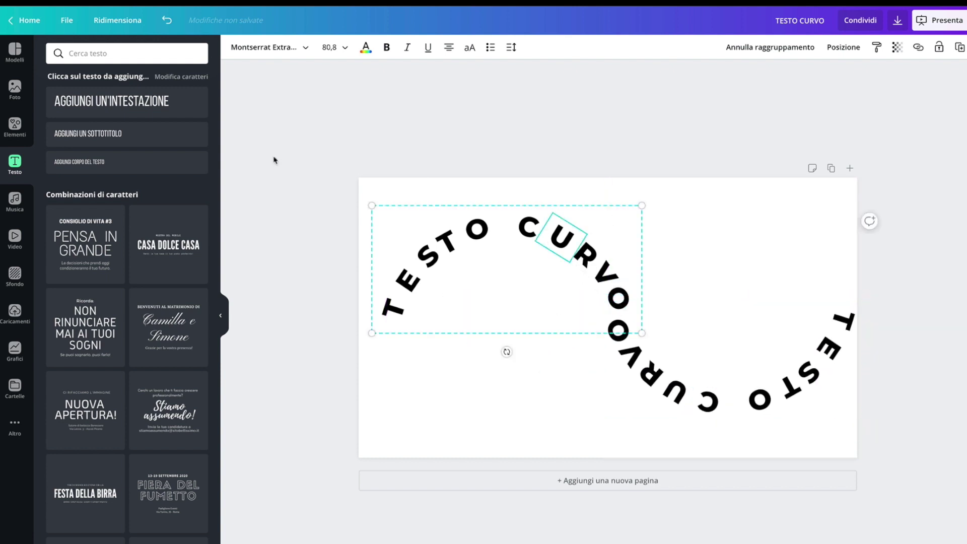
# Step: Shrink the upper curved arc to about size 72 and shift it left
pyautogui.click(345, 49)
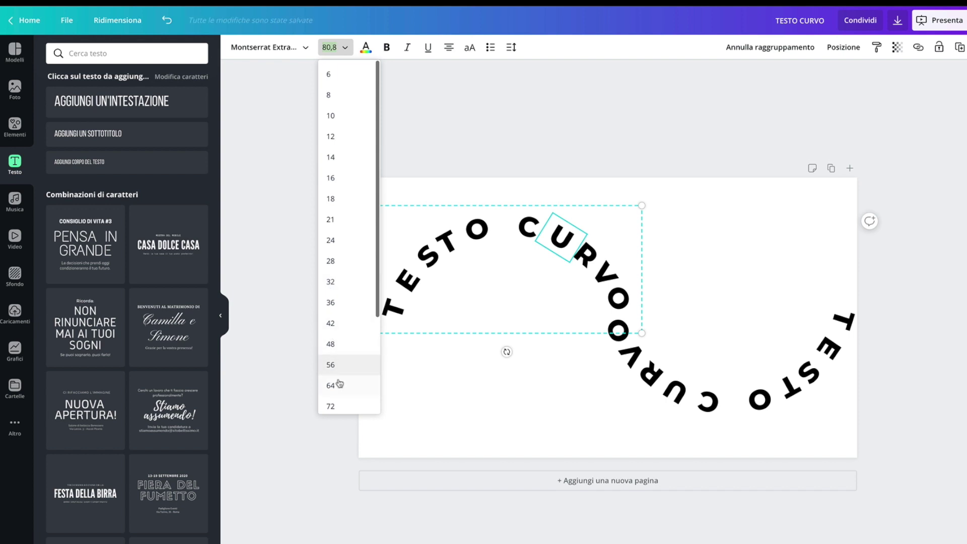
pyautogui.click(337, 405)
pyautogui.hotkey('ctrl', 'z')
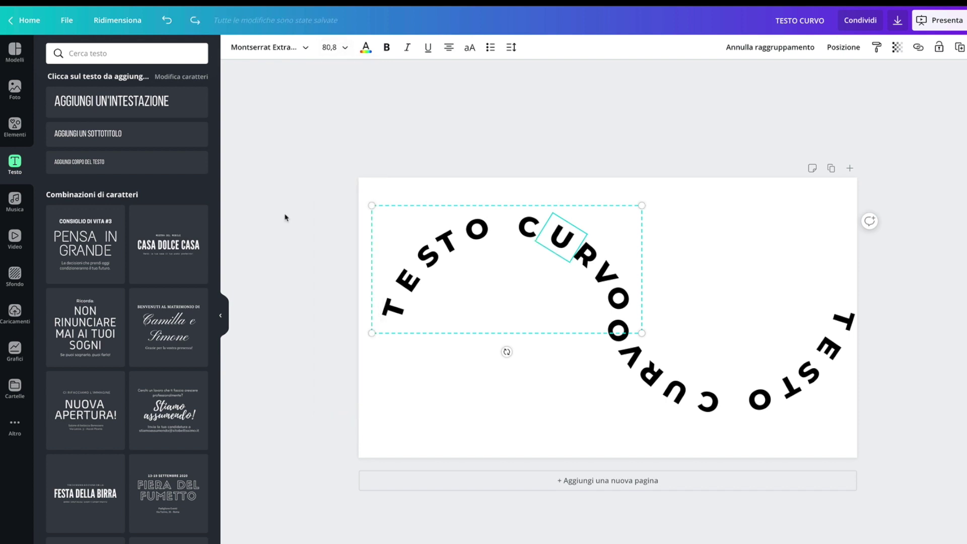
pyautogui.moveTo(383, 215); pyautogui.dragTo(408, 233)
pyautogui.moveTo(493, 274); pyautogui.dragTo(459, 280)
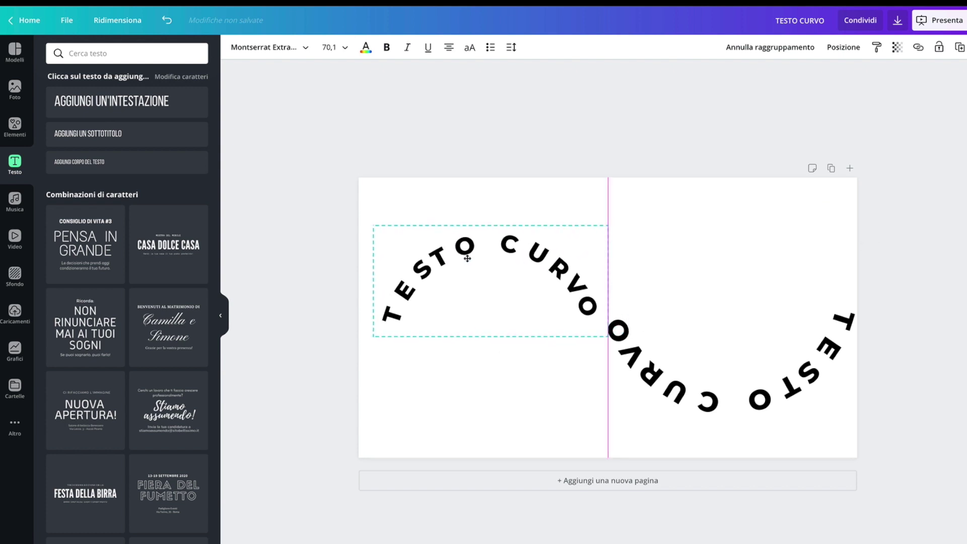
# Step: Shrink the lower arc to size 70, raise it to meet the upper arc, and set the upper arc to 70
pyautogui.click(670, 387)
pyautogui.moveTo(870, 300); pyautogui.dragTo(847, 311)
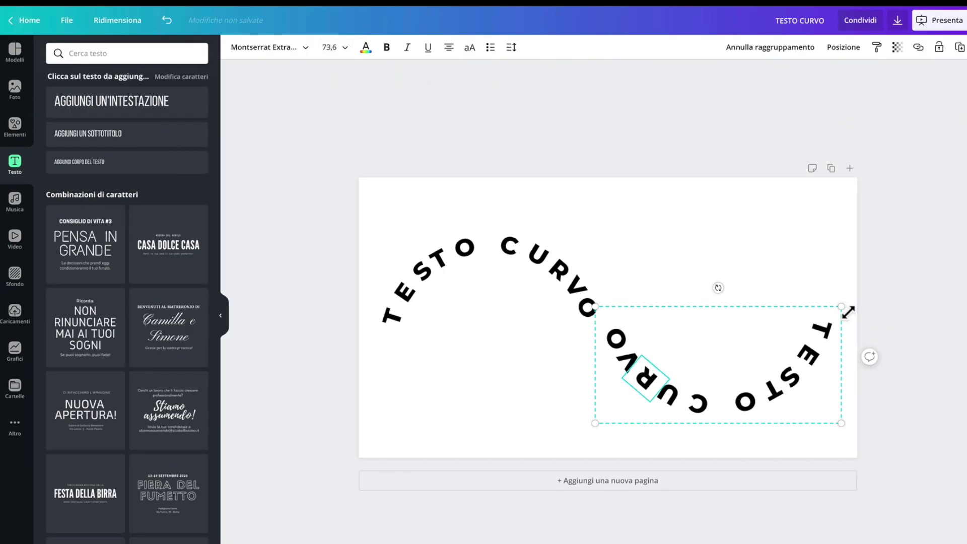
pyautogui.moveTo(848, 312); pyautogui.dragTo(834, 314)
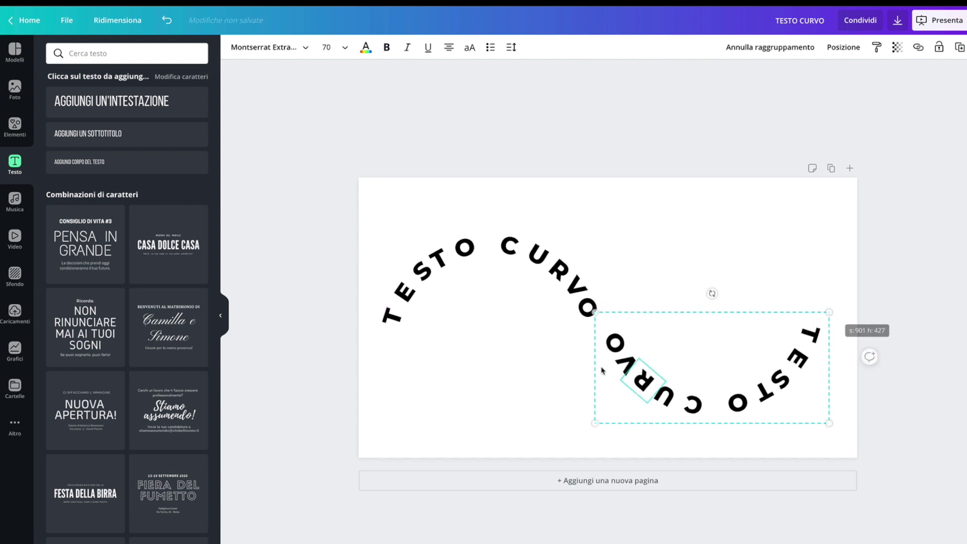
pyautogui.moveTo(620, 362); pyautogui.dragTo(601, 355)
pyautogui.click(475, 255)
pyautogui.click(336, 49)
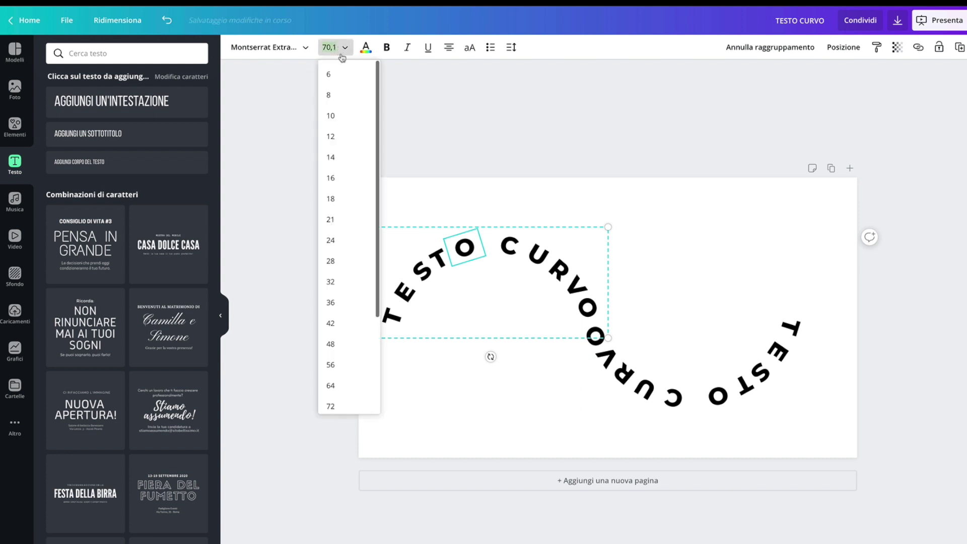
pyautogui.press('Return')
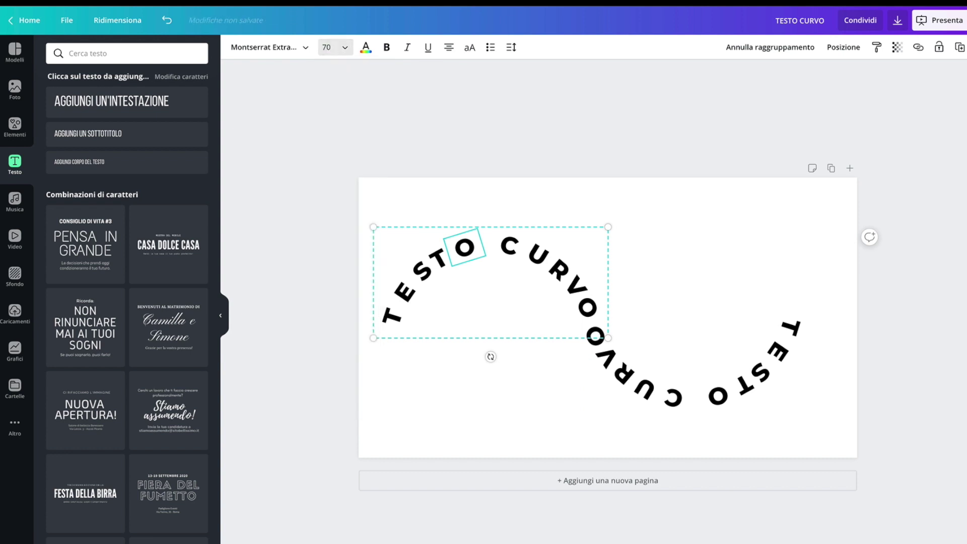
# Step: Nudge both arcs along the snap guides until their CURVO ends connect, then marquee-select both
pyautogui.moveTo(573, 294); pyautogui.dragTo(573, 273)
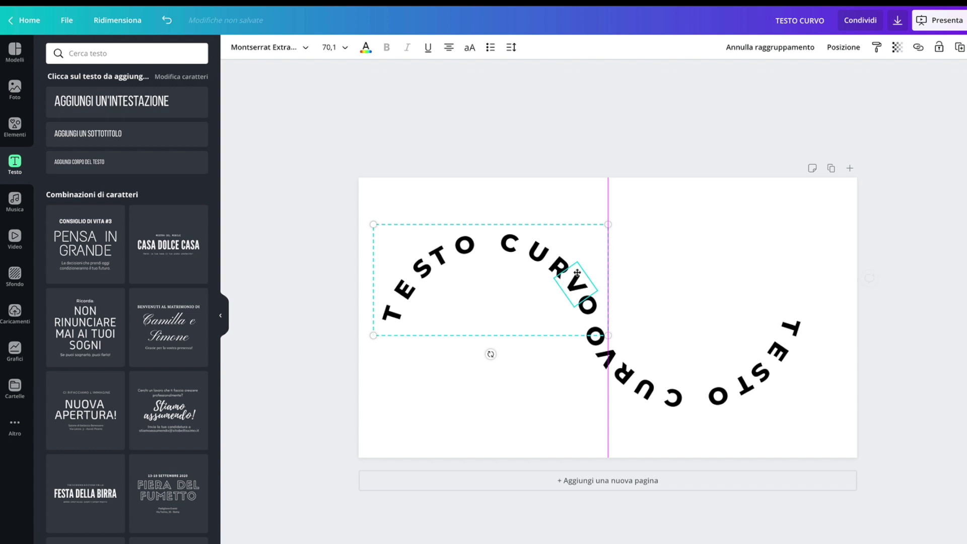
pyautogui.moveTo(648, 389); pyautogui.dragTo(641, 354)
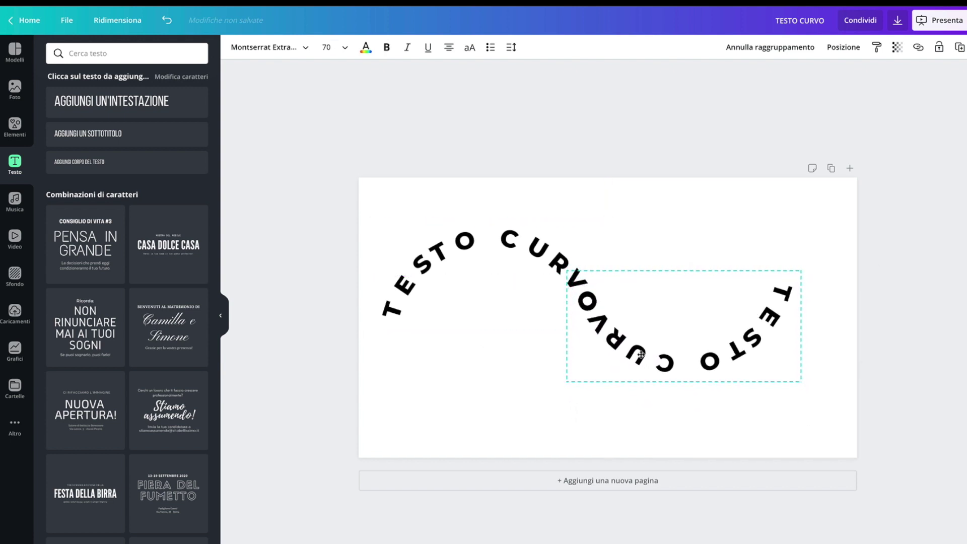
pyautogui.moveTo(641, 354); pyautogui.dragTo(643, 375)
pyautogui.moveTo(562, 261); pyautogui.dragTo(562, 272)
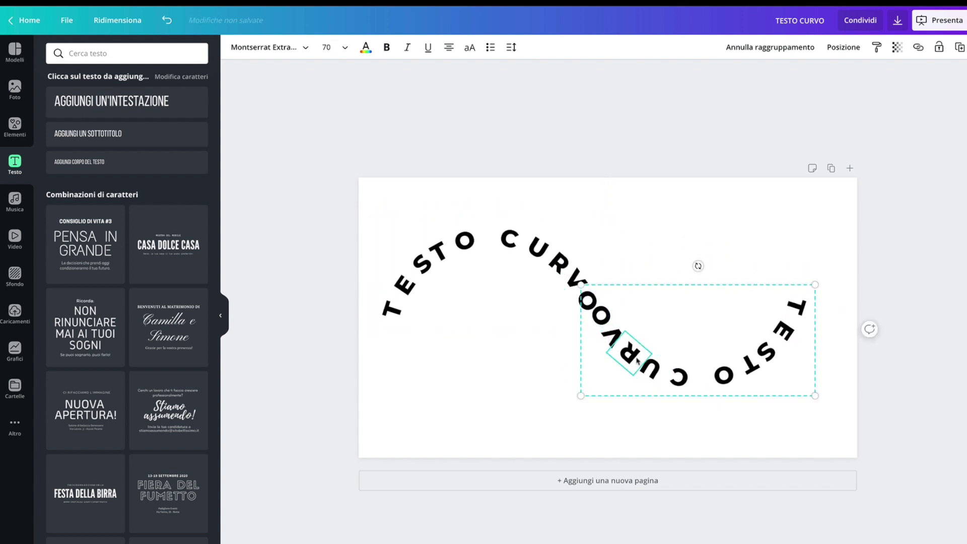
pyautogui.moveTo(537, 309); pyautogui.dragTo(564, 312)
pyautogui.moveTo(534, 247); pyautogui.dragTo(547, 245)
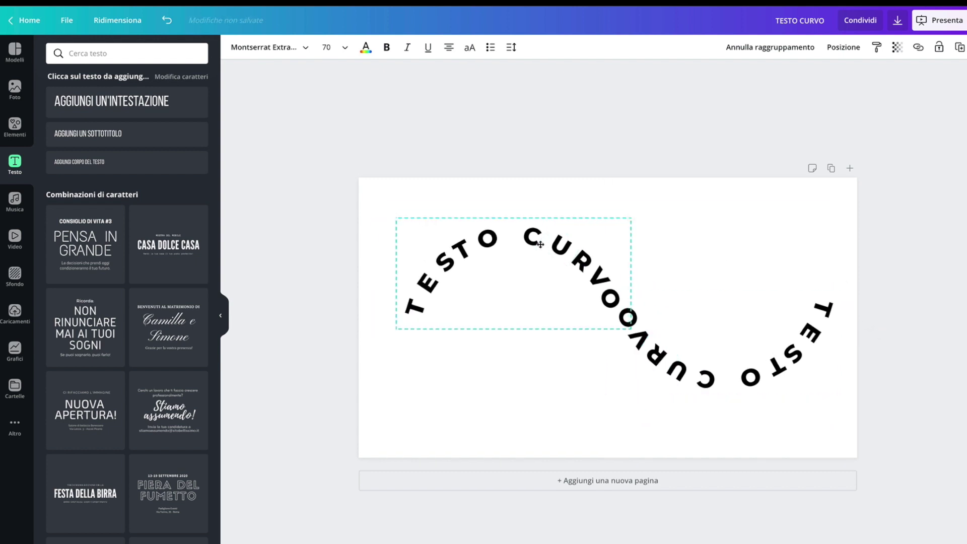
pyautogui.moveTo(680, 365); pyautogui.dragTo(662, 359)
pyautogui.moveTo(566, 265); pyautogui.dragTo(575, 275)
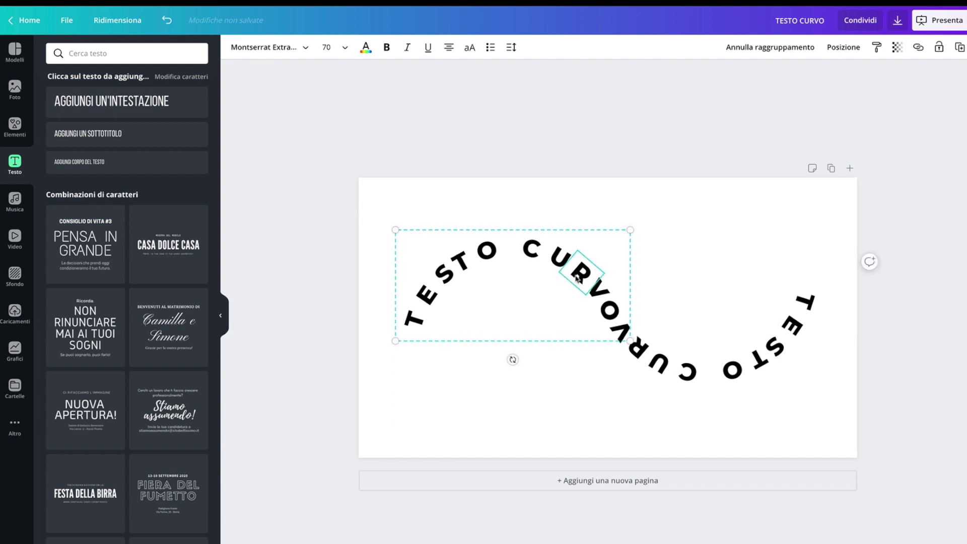
pyautogui.click(740, 213)
pyautogui.moveTo(829, 232); pyautogui.dragTo(420, 394)
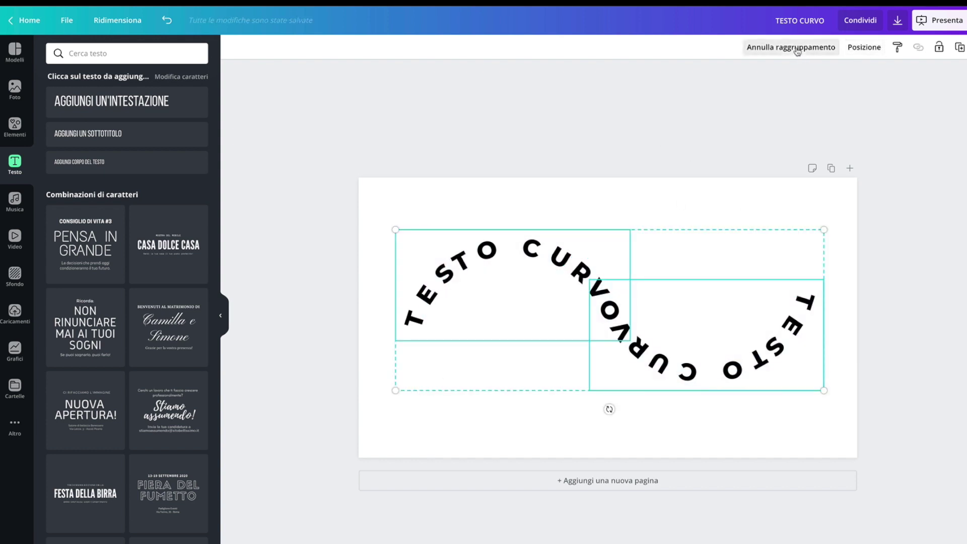
# Step: Ungroup and regroup the arcs into one S-wave element and centre it on the page
pyautogui.click(806, 48)
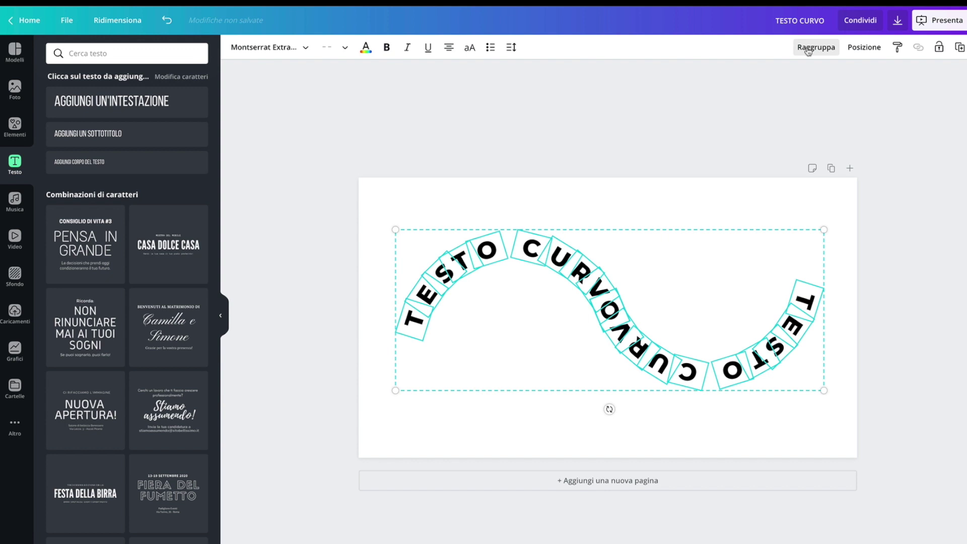
pyautogui.click(808, 49)
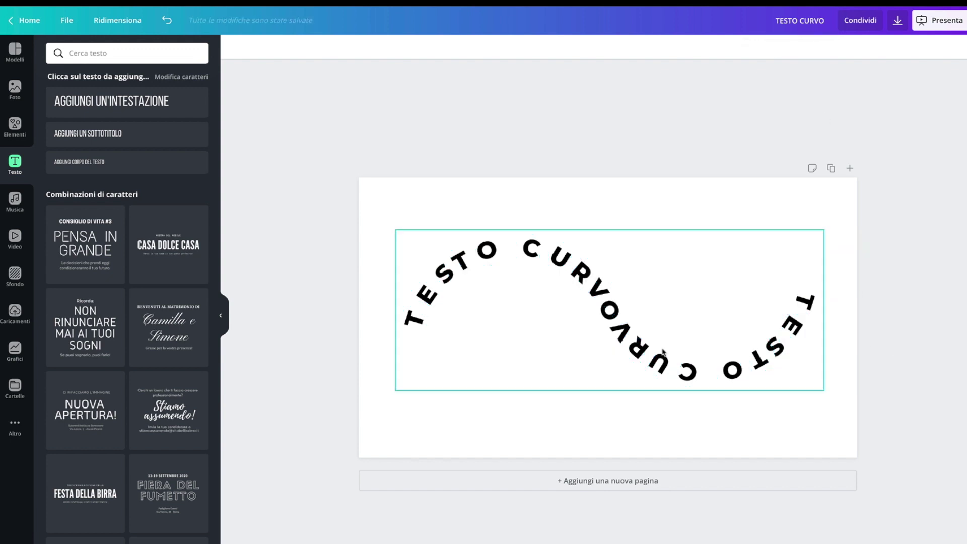
pyautogui.moveTo(647, 350)
pyautogui.mouseDown()
pyautogui.moveTo(624, 343)
pyautogui.moveTo(649, 357)
pyautogui.mouseUp()
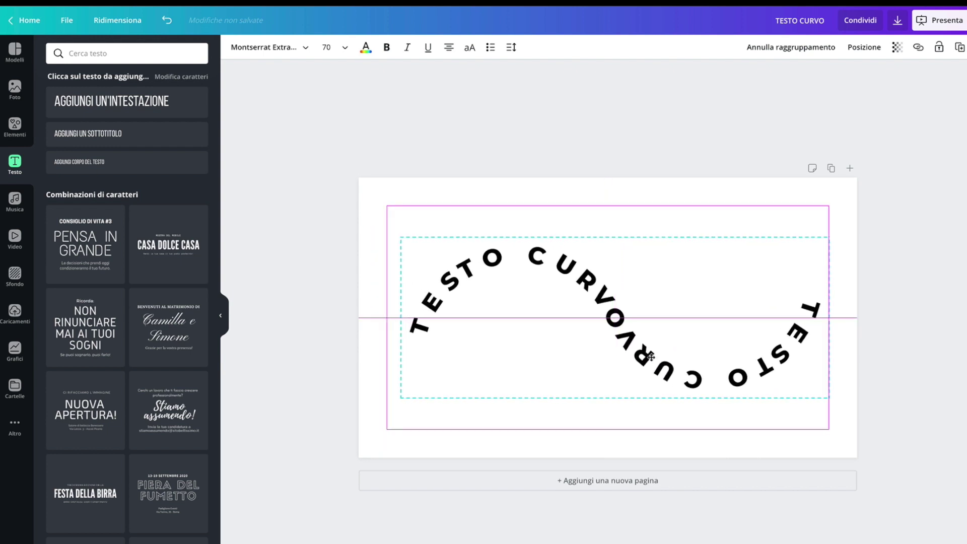
pyautogui.moveTo(648, 357); pyautogui.dragTo(645, 357)
pyautogui.click(918, 184)
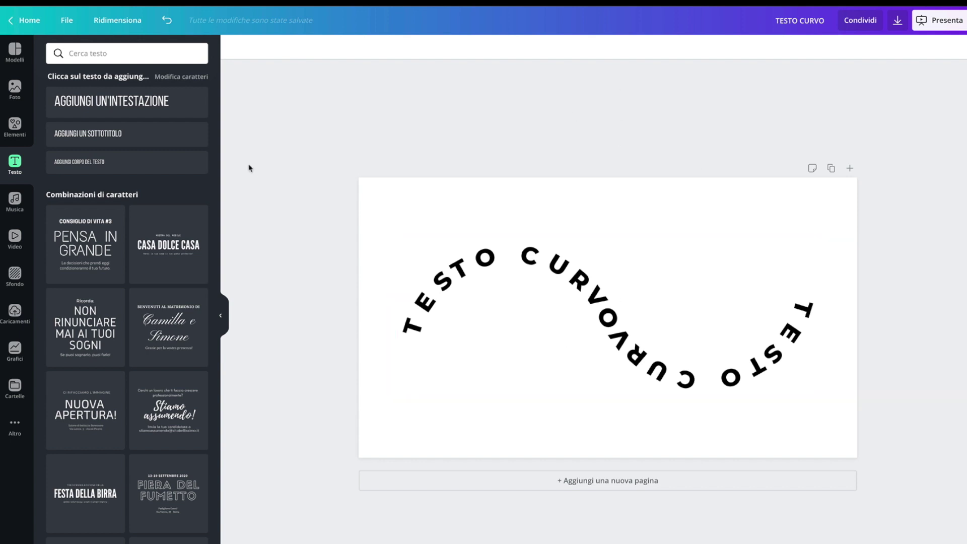
# Step: Search Elementi for PAINT and add the orange paint splash to the page
pyautogui.click(14, 126)
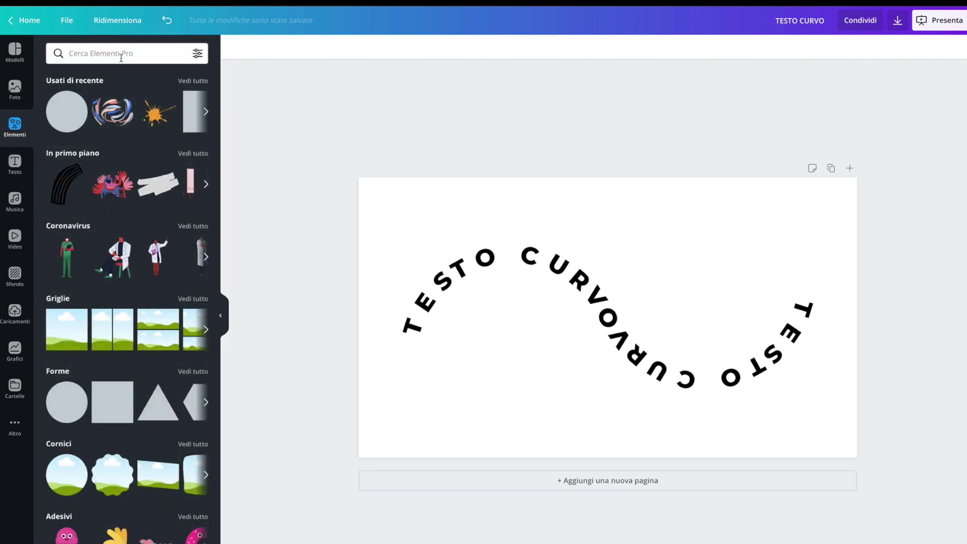
pyautogui.click(107, 46)
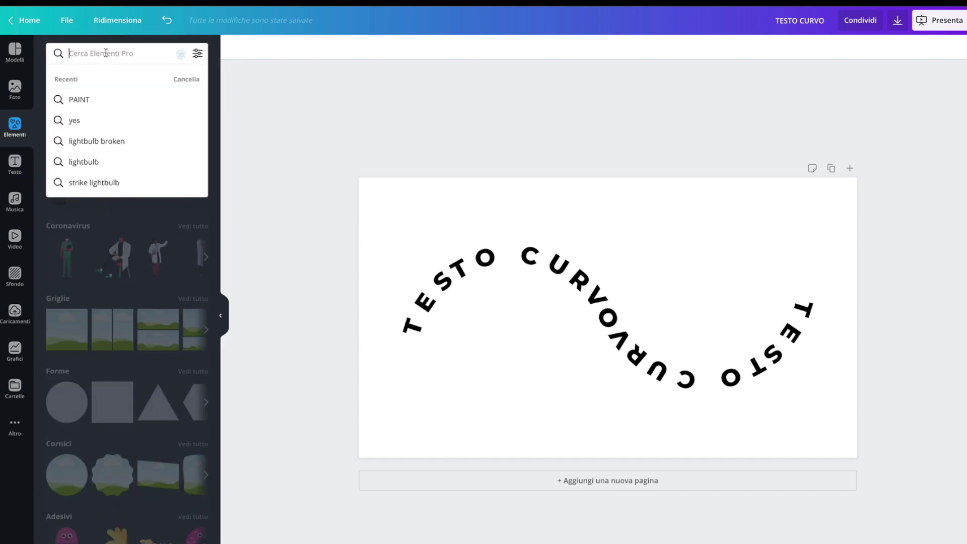
pyautogui.click(155, 82)
pyautogui.click(118, 53)
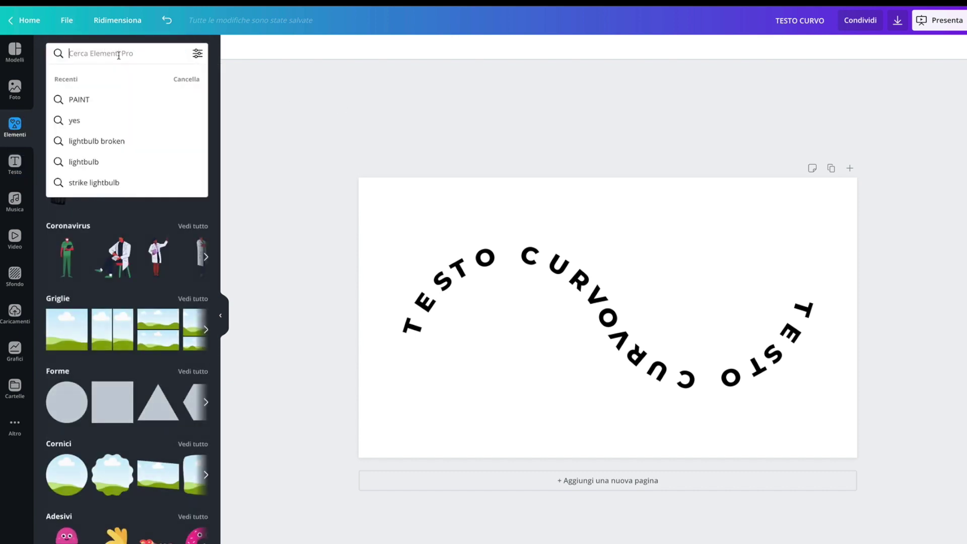
pyautogui.write('PAINT')
pyautogui.press('Return')
pyautogui.scroll(-1, 131, 342)
pyautogui.scroll(-2, 177, 412)
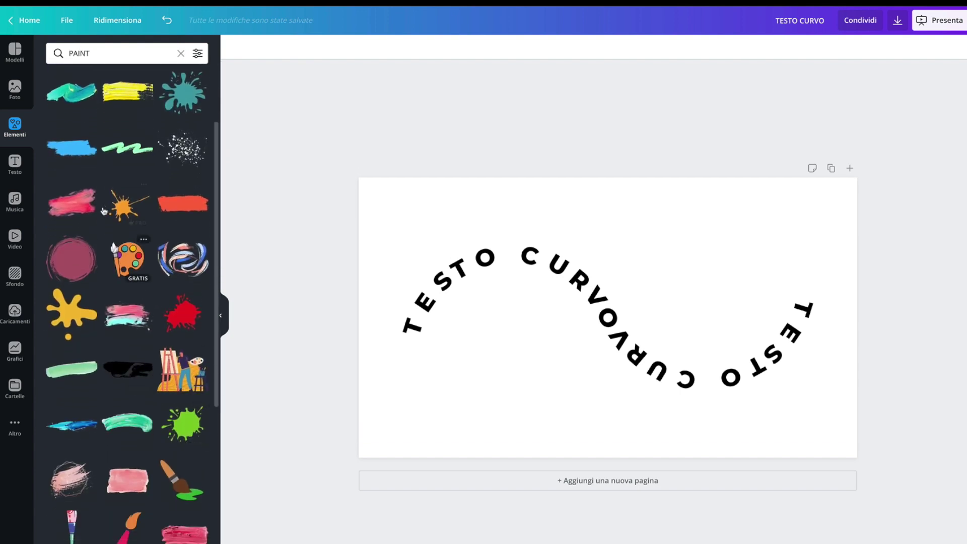
pyautogui.click(125, 211)
# Step: Place the splash behind TESTO's O, then put a copy behind CURVO's O
pyautogui.moveTo(592, 335)
pyautogui.mouseDown()
pyautogui.moveTo(486, 277)
pyautogui.moveTo(478, 263)
pyautogui.mouseUp()
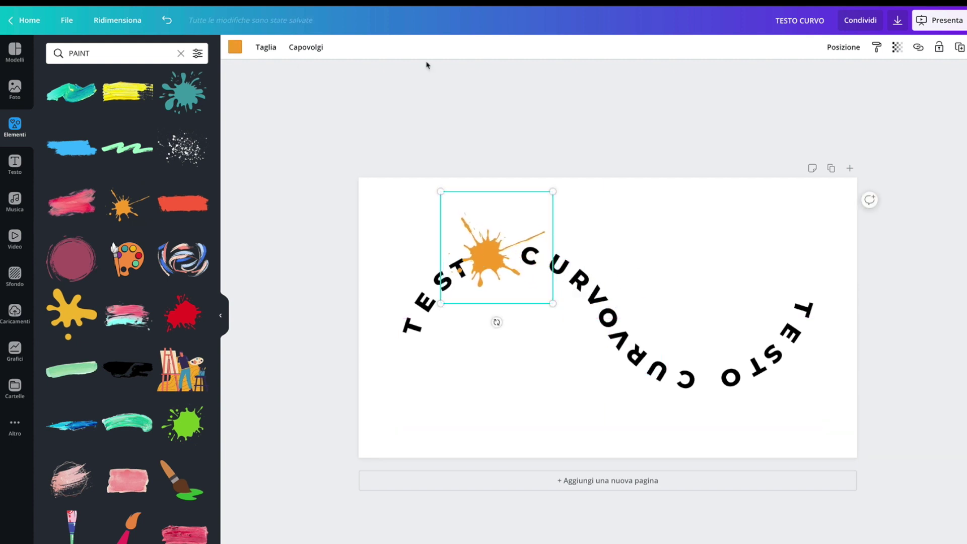
pyautogui.click(844, 48)
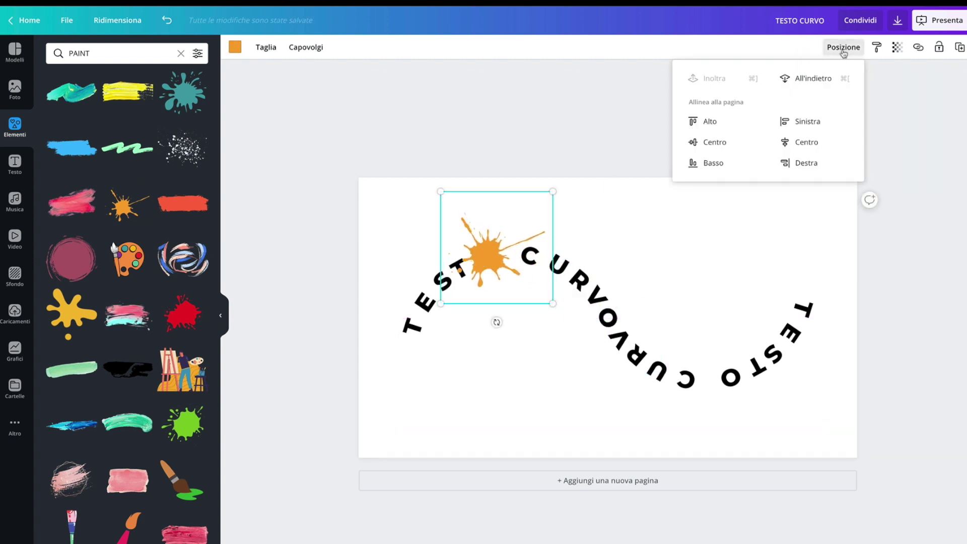
pyautogui.click(813, 79)
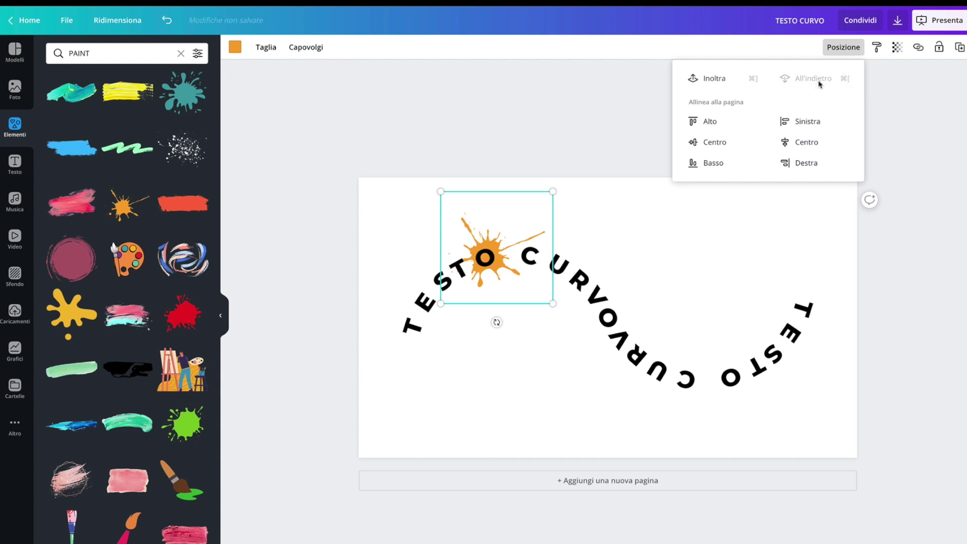
pyautogui.moveTo(495, 259); pyautogui.dragTo(601, 316)
pyautogui.click(841, 48)
pyautogui.click(813, 79)
pyautogui.click(622, 312)
pyautogui.moveTo(622, 312); pyautogui.dragTo(568, 325)
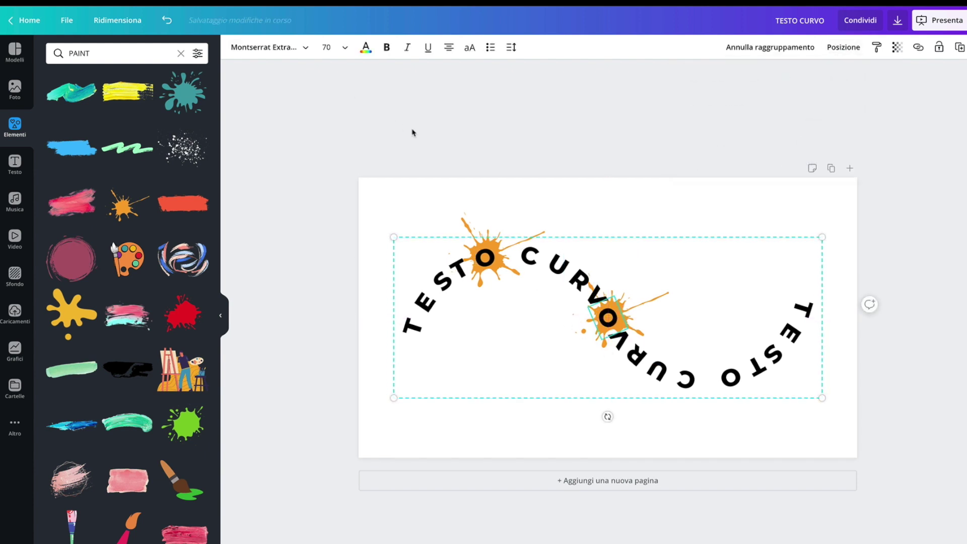
# Step: Place a third orange splash copy behind the lower arc's last O
pyautogui.hotkey('ctrl', 'd')
pyautogui.hotkey('ctrl', 'z')
pyautogui.hotkey('ctrl', 'z')
pyautogui.hotkey('ctrl', 'z')
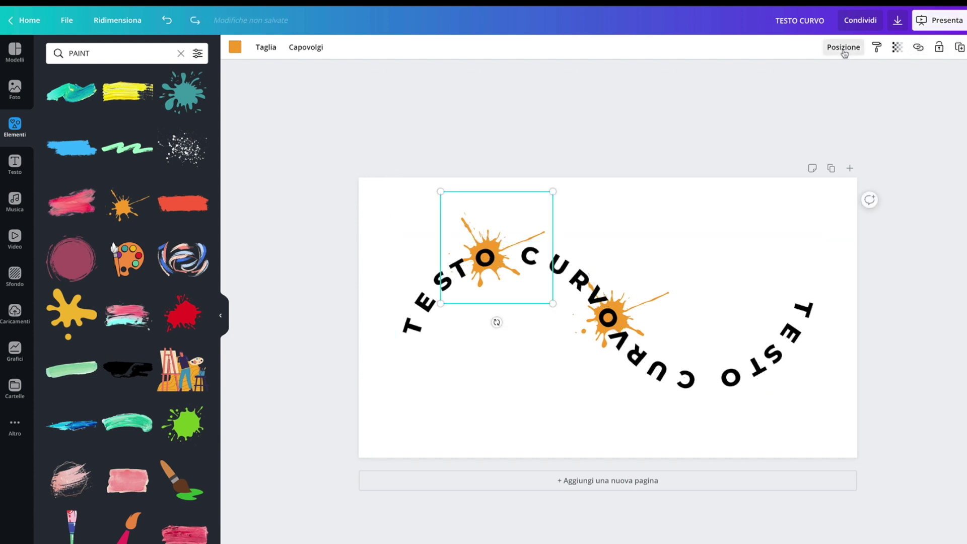
pyautogui.click(844, 48)
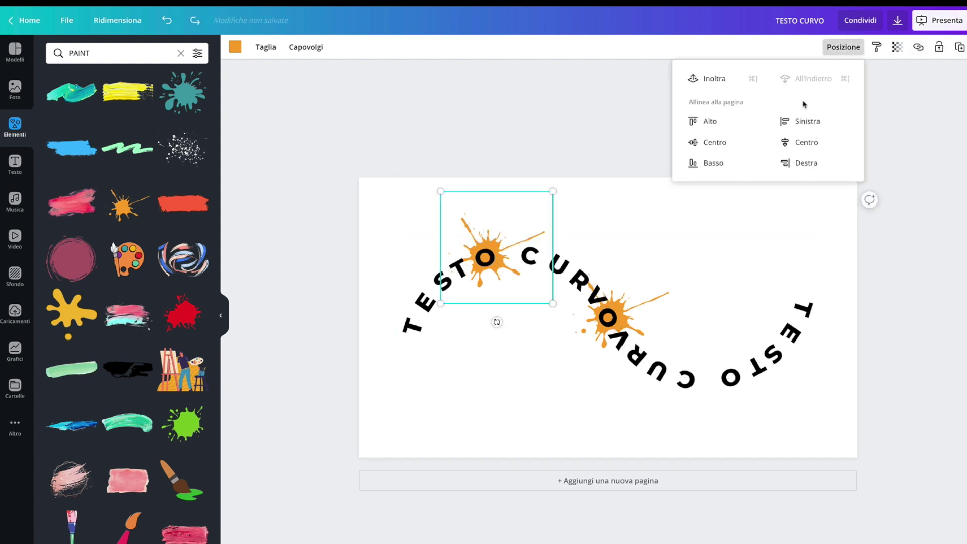
pyautogui.click(958, 48)
pyautogui.moveTo(498, 257)
pyautogui.mouseDown()
pyautogui.moveTo(731, 384)
pyautogui.moveTo(719, 407)
pyautogui.mouseUp()
pyautogui.click(843, 47)
pyautogui.click(813, 80)
pyautogui.click(717, 401)
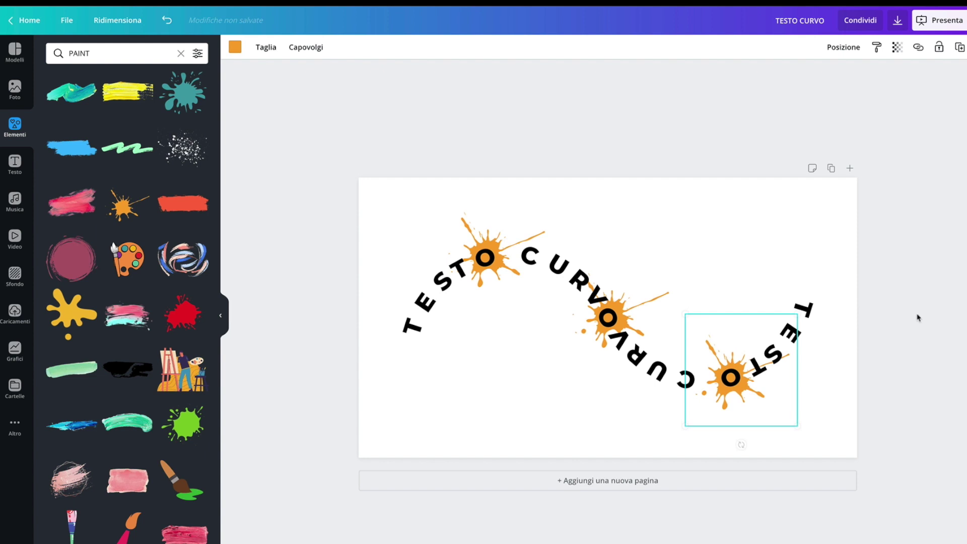
pyautogui.click(812, 84)
# Step: Select the text group with all three splashes and centre them on the page
pyautogui.moveTo(831, 208); pyautogui.dragTo(402, 406)
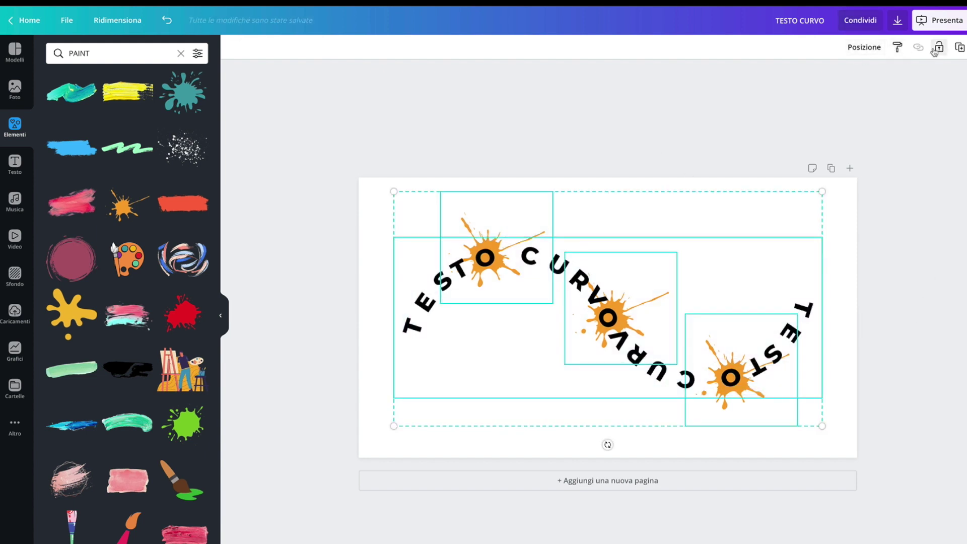
pyautogui.click(799, 112)
pyautogui.moveTo(834, 196)
pyautogui.mouseDown()
pyautogui.moveTo(409, 393)
pyautogui.moveTo(442, 380)
pyautogui.mouseUp()
pyautogui.click(867, 47)
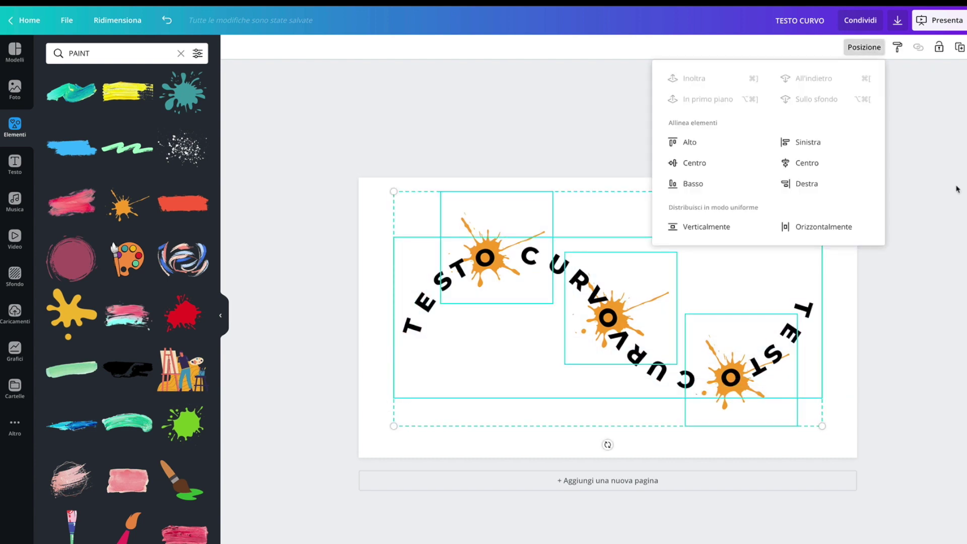
pyautogui.click(882, 197)
pyautogui.click(715, 243)
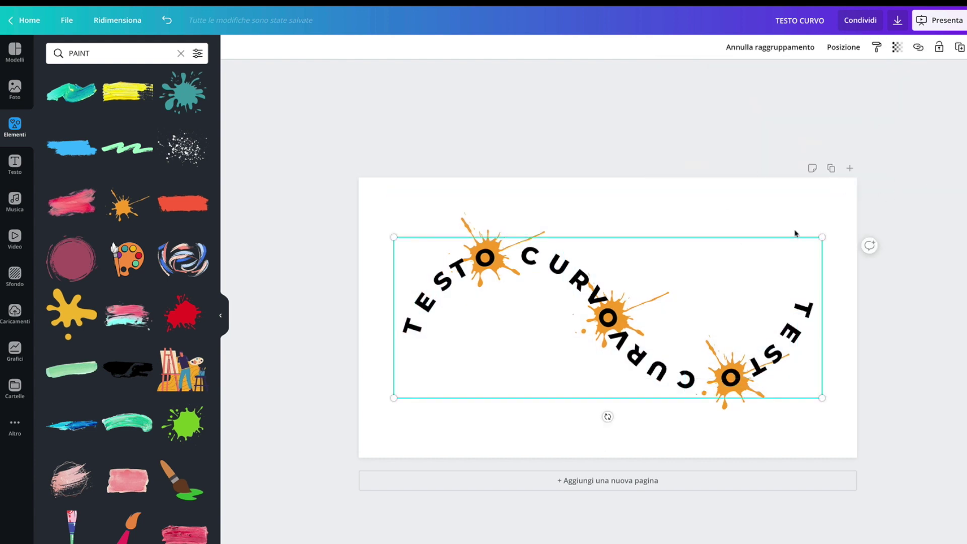
pyautogui.moveTo(821, 200); pyautogui.dragTo(405, 385)
pyautogui.moveTo(599, 330); pyautogui.dragTo(614, 330)
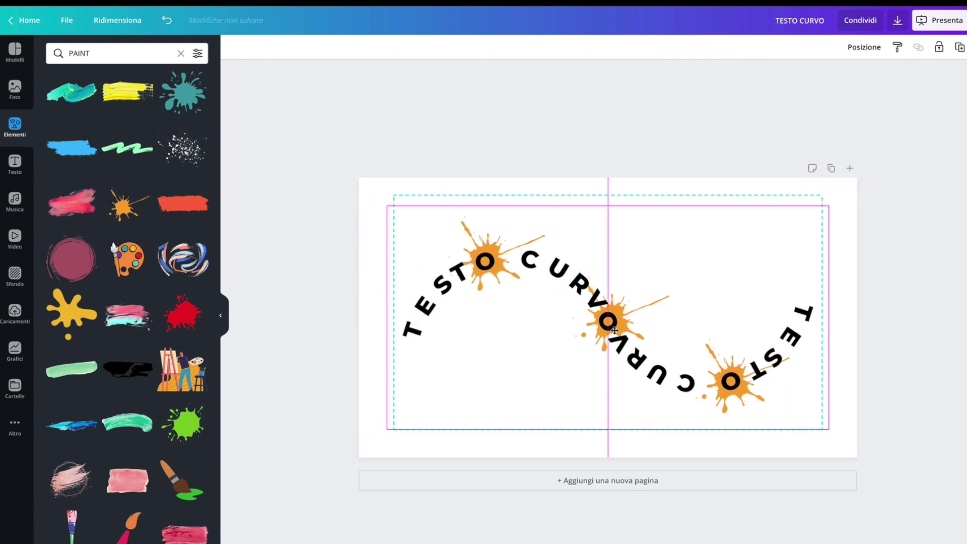
pyautogui.click(913, 245)
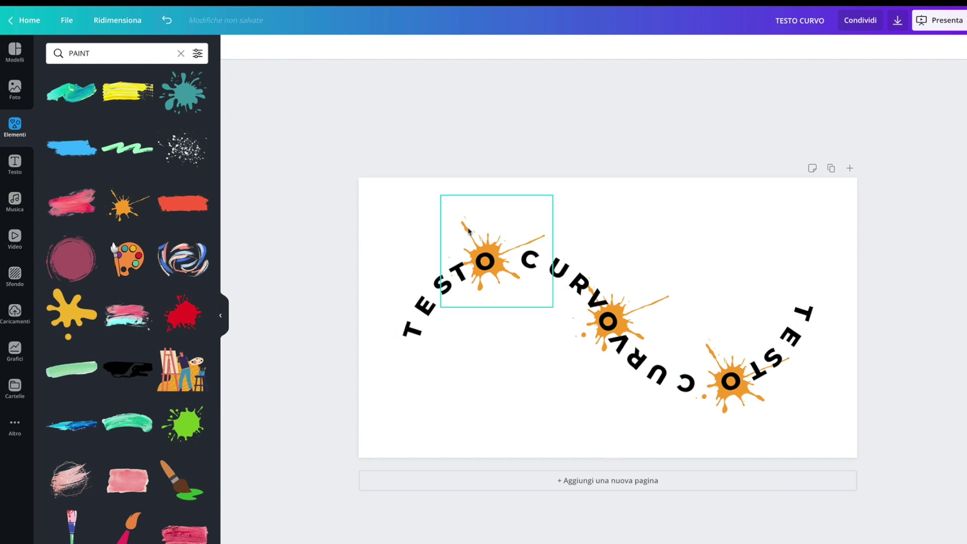
# Step: Apply the starry purple background to the page
pyautogui.click(499, 274)
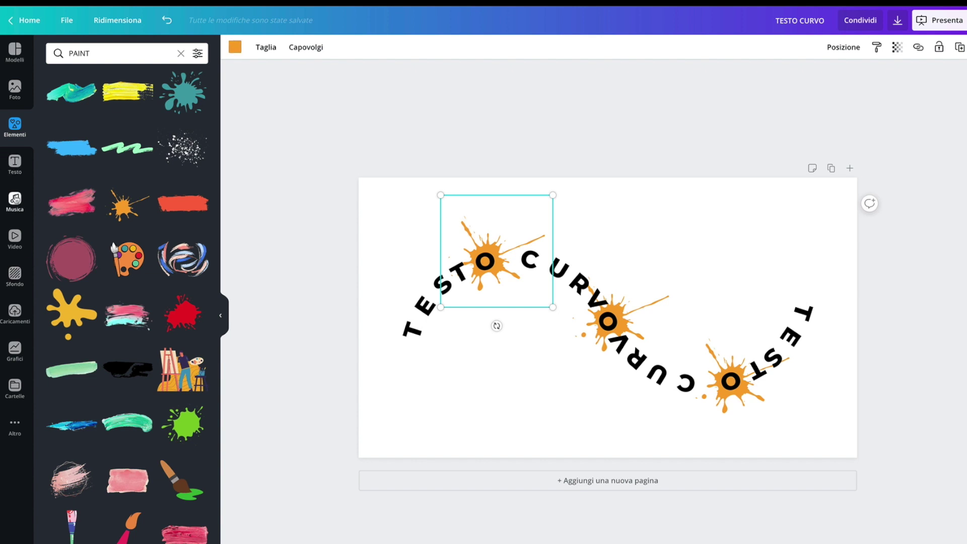
pyautogui.click(14, 275)
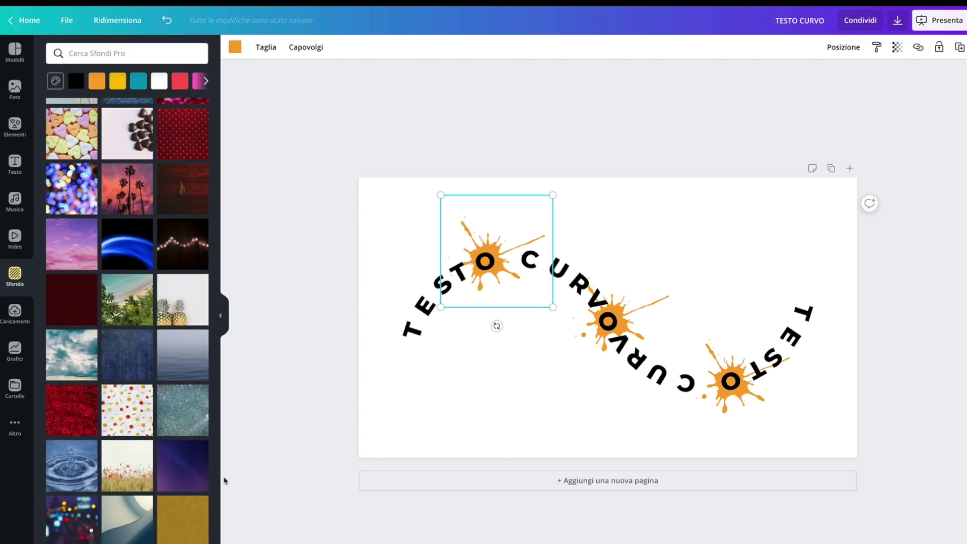
pyautogui.click(186, 460)
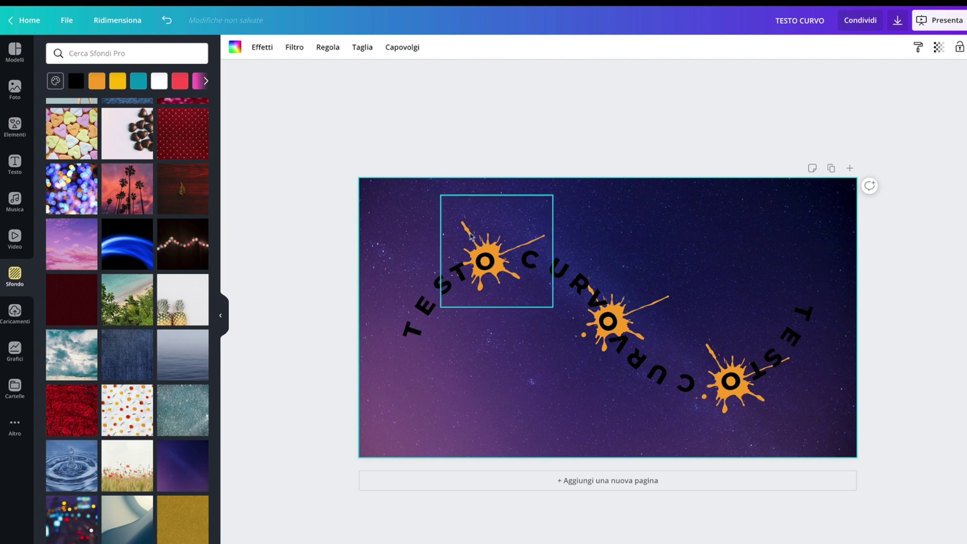
# Step: Turn every curved letter of TESTO CURVO white
pyautogui.click(435, 365)
pyautogui.click(367, 48)
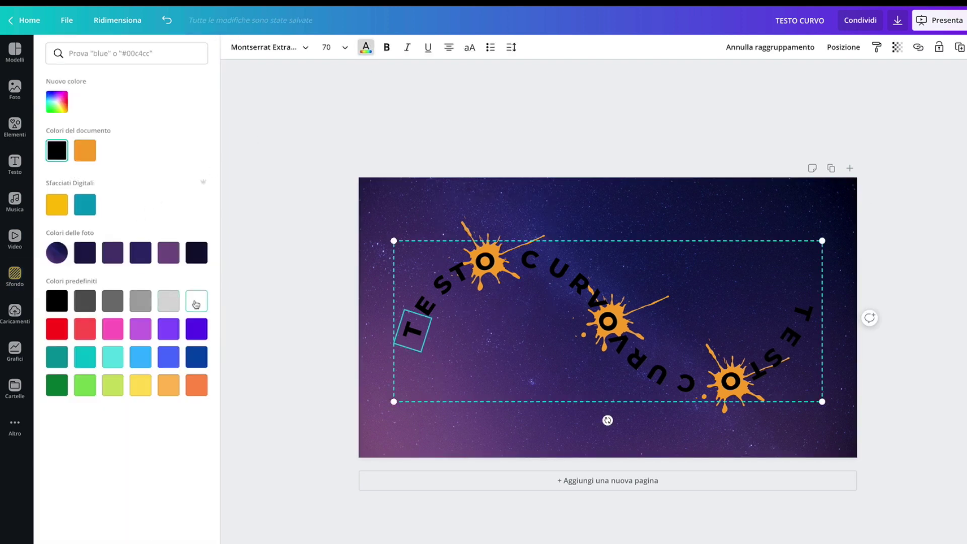
pyautogui.click(424, 307)
pyautogui.click(425, 311)
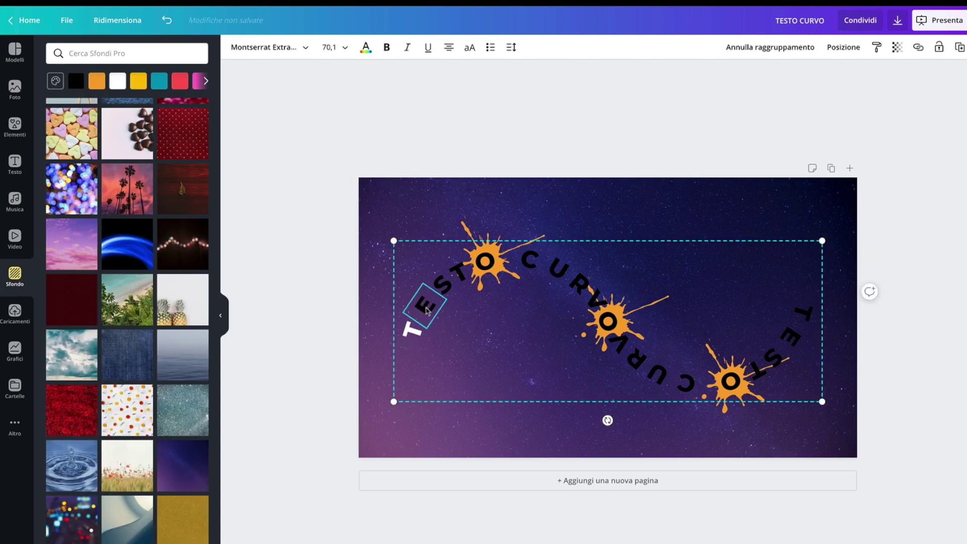
pyautogui.click(366, 48)
pyautogui.click(446, 285)
pyautogui.click(447, 292)
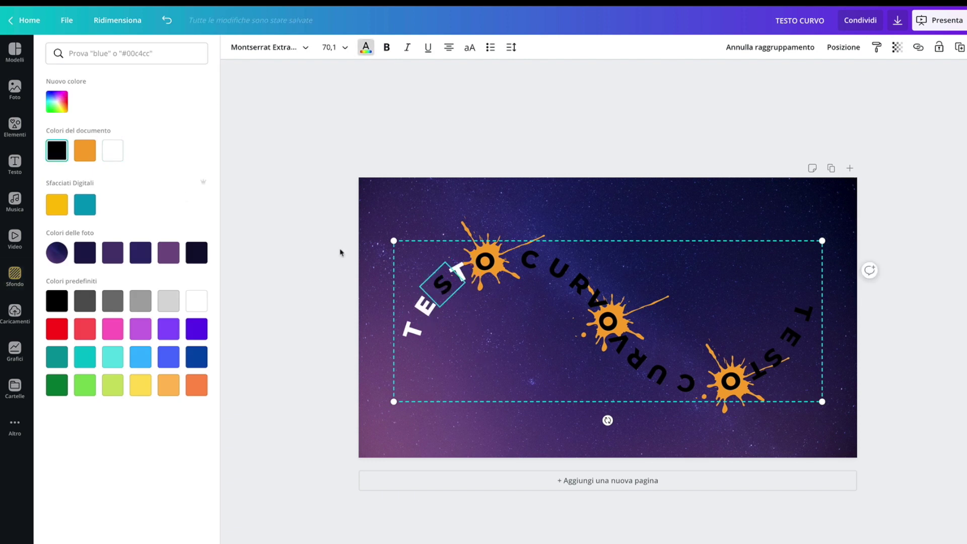
pyautogui.click(550, 269)
pyautogui.click(112, 150)
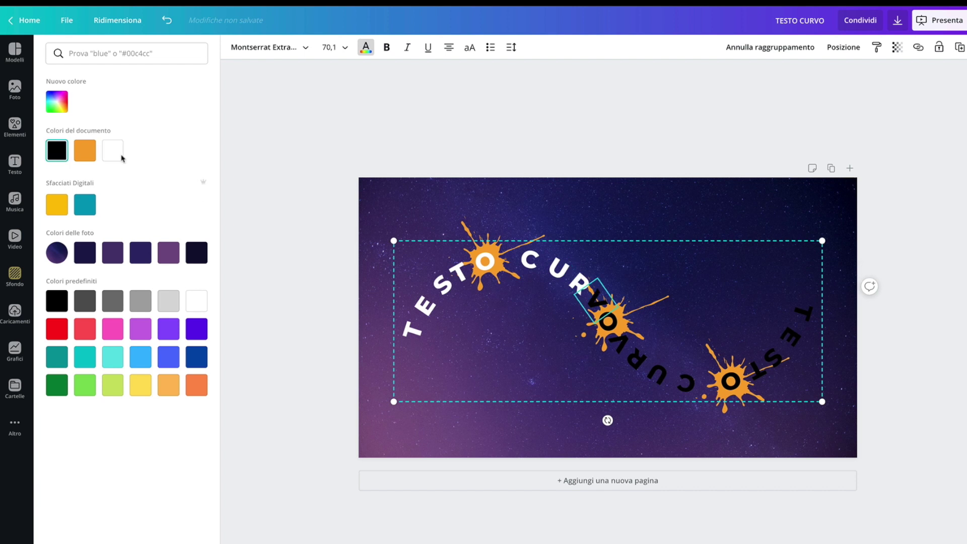
pyautogui.click(608, 339)
pyautogui.click(112, 150)
pyautogui.click(684, 383)
pyautogui.click(112, 151)
pyautogui.click(773, 358)
pyautogui.click(112, 150)
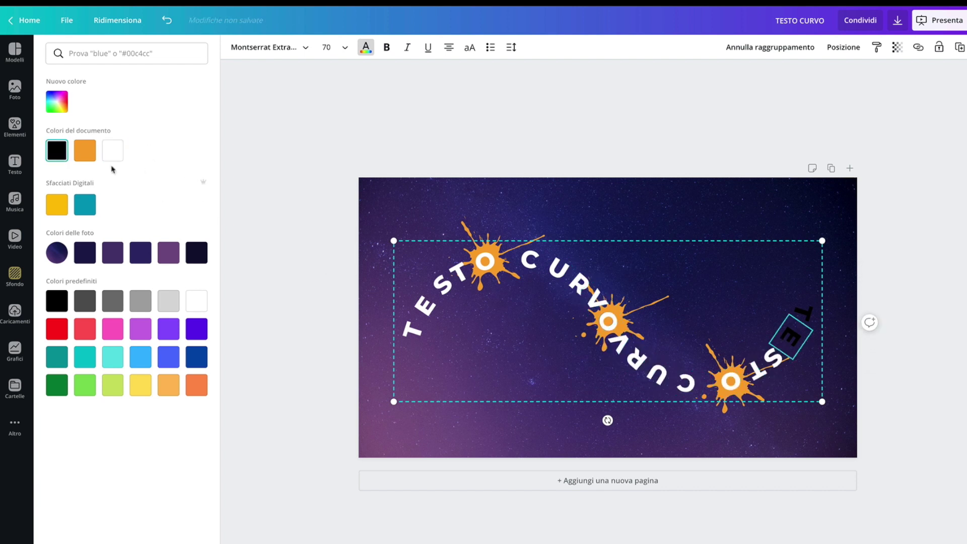
pyautogui.click(804, 313)
pyautogui.click(112, 150)
# Step: Recolour the top-left orange splash black
pyautogui.click(461, 225)
pyautogui.click(235, 46)
pyautogui.click(57, 150)
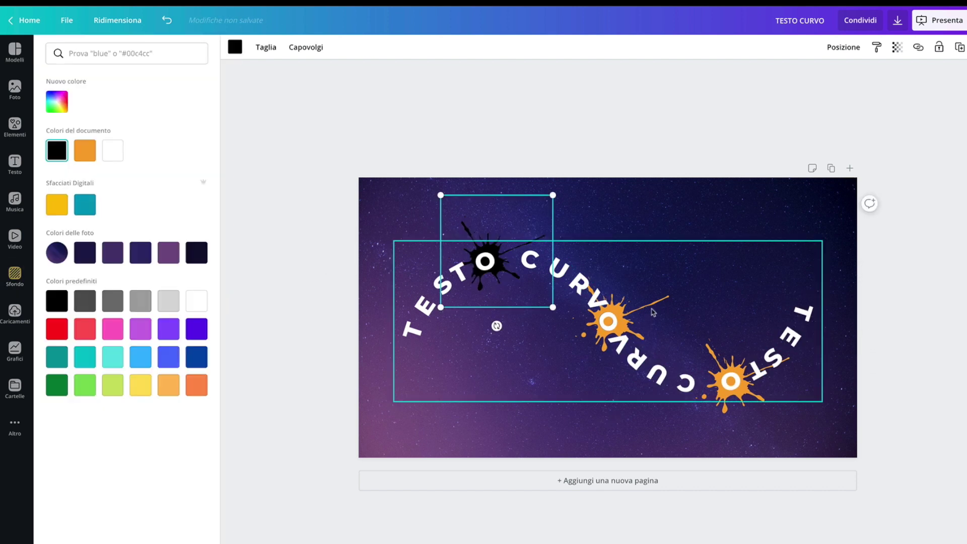
pyautogui.click(584, 342)
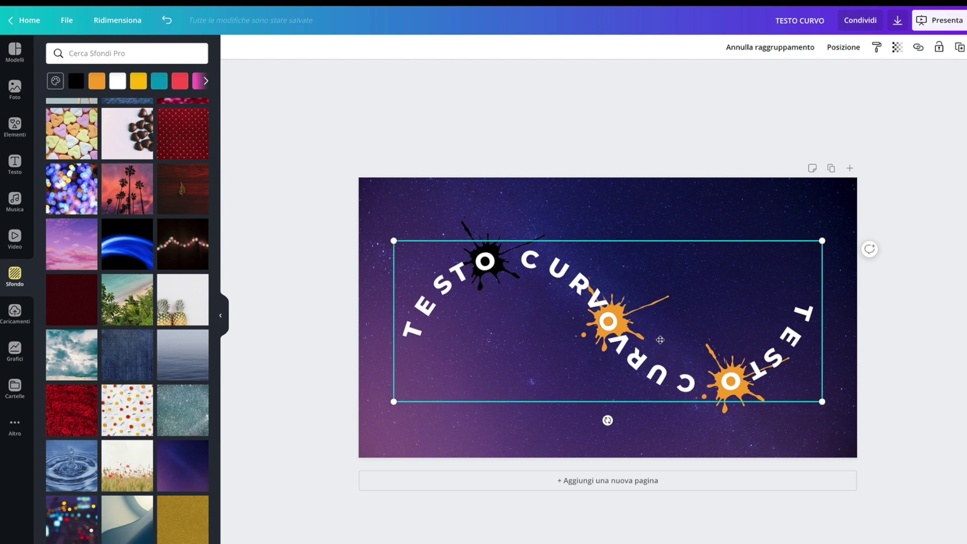
# Step: Turn the remaining splashes black and return the curved text to the page centre
pyautogui.hotkey('ctrl', 'z')
pyautogui.hotkey('ctrl', 'z')
pyautogui.click(56, 154)
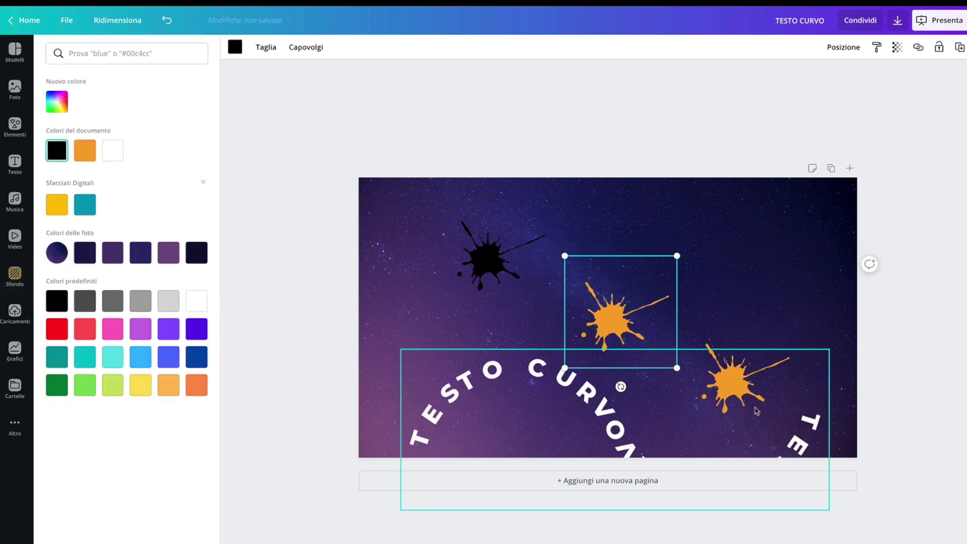
pyautogui.click(754, 290)
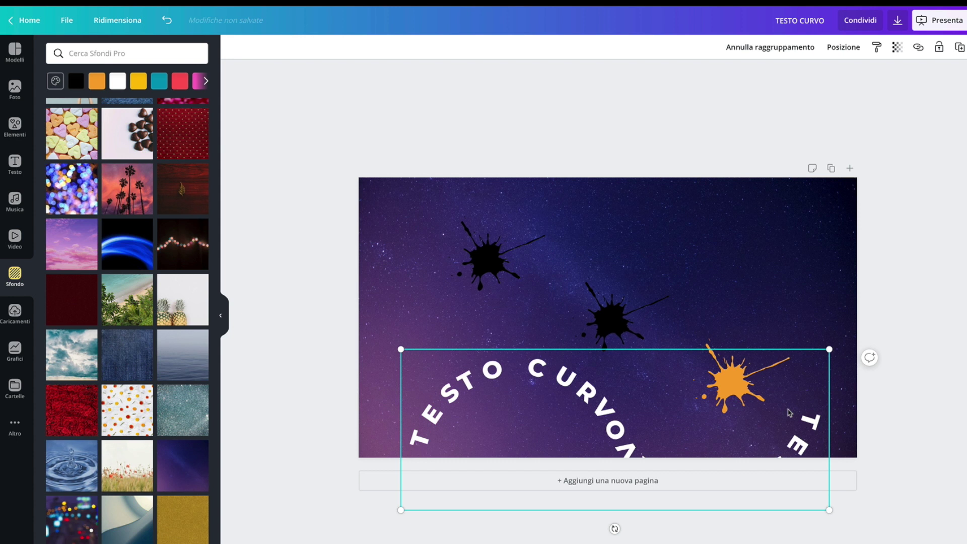
pyautogui.hotkey('ctrl', 'z')
pyautogui.hotkey('ctrl', 'z')
pyautogui.hotkey('ctrl', 'y')
pyautogui.moveTo(531, 428); pyautogui.dragTo(588, 293)
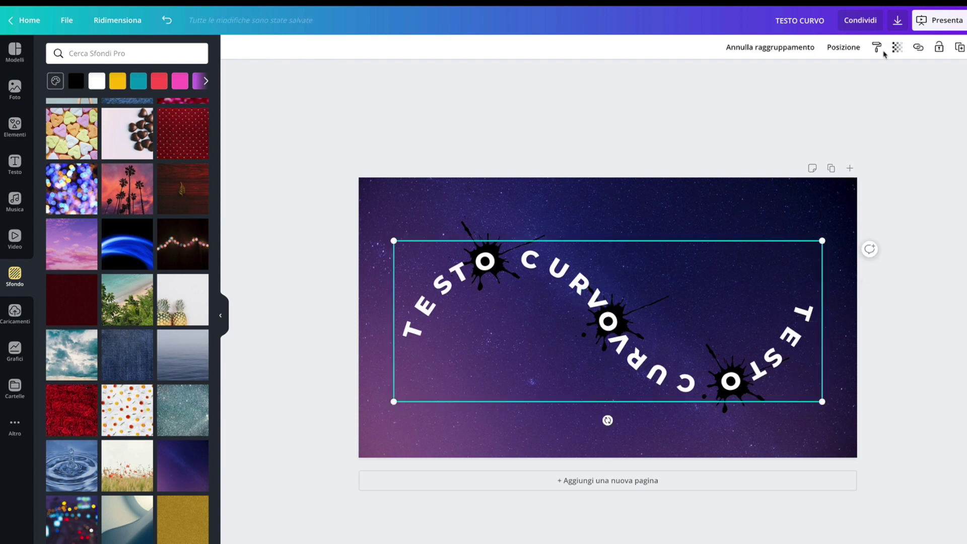
# Step: Duplicate the curved text, colour the copy black, offset it over the white text, and send it behind
pyautogui.click(959, 52)
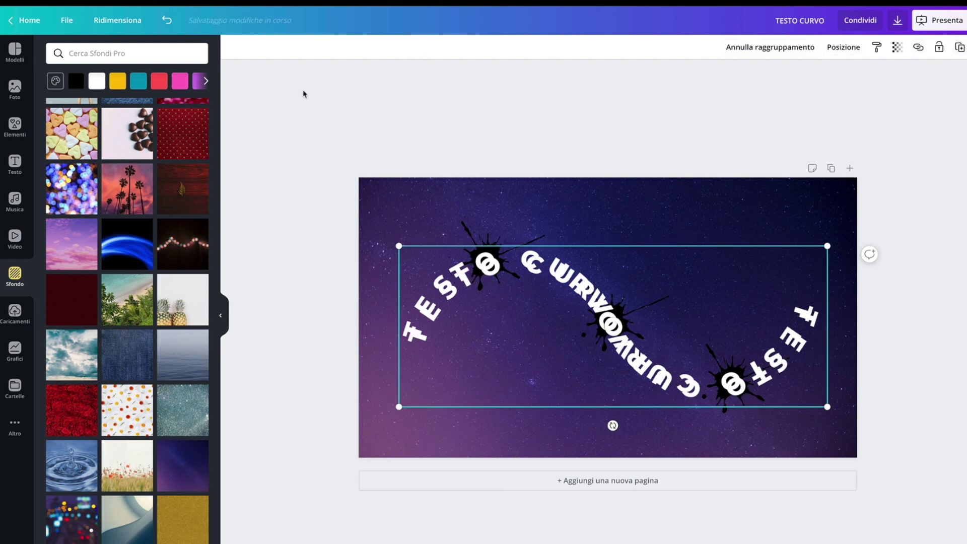
pyautogui.moveTo(639, 347); pyautogui.dragTo(608, 395)
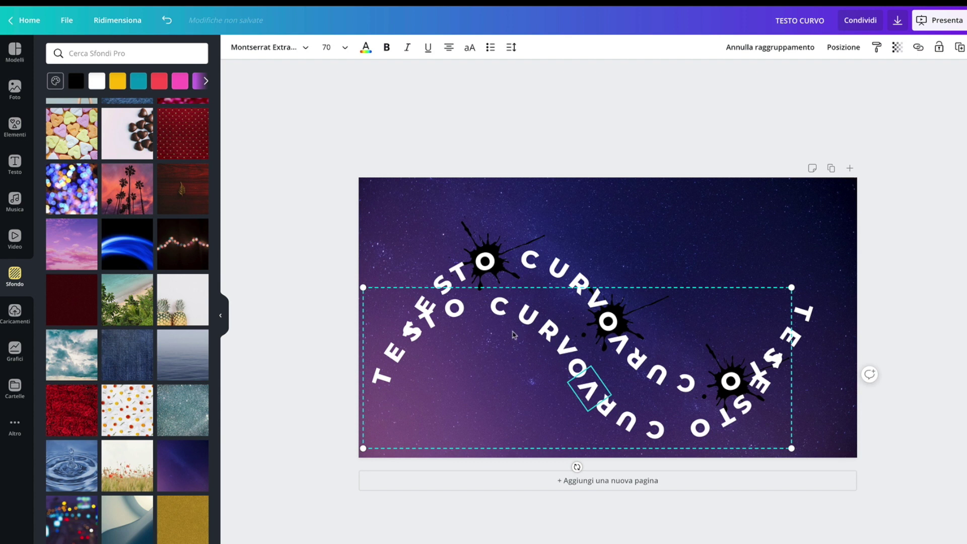
pyautogui.moveTo(386, 383); pyautogui.dragTo(401, 407)
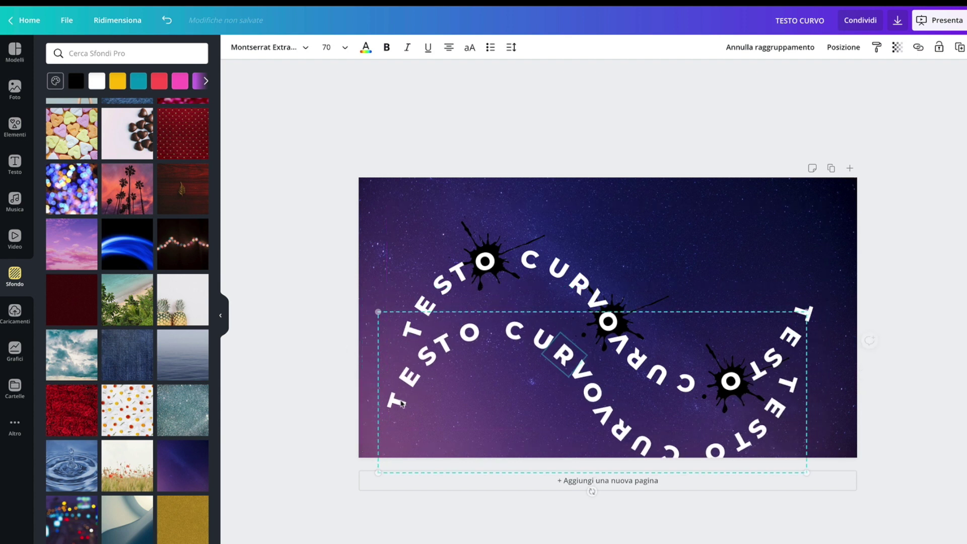
pyautogui.click(366, 48)
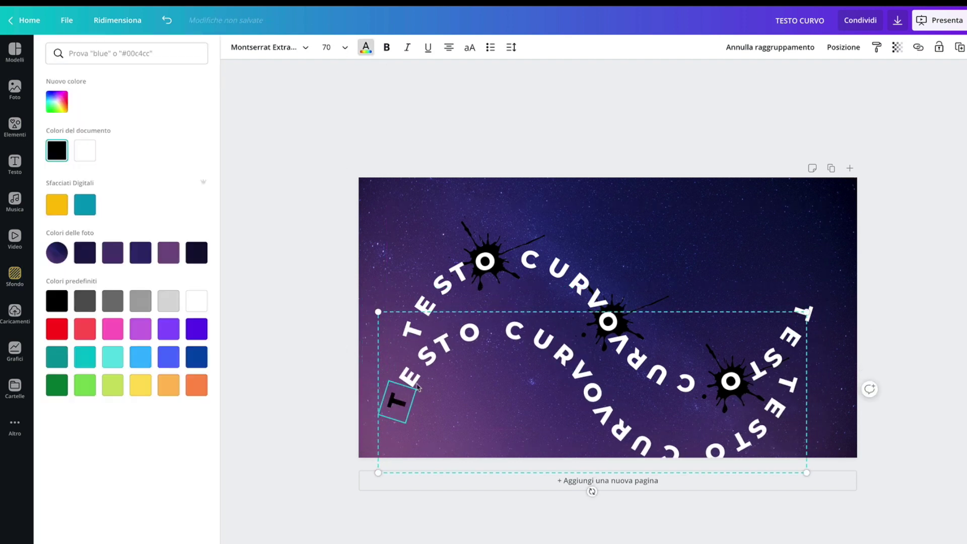
pyautogui.click(57, 151)
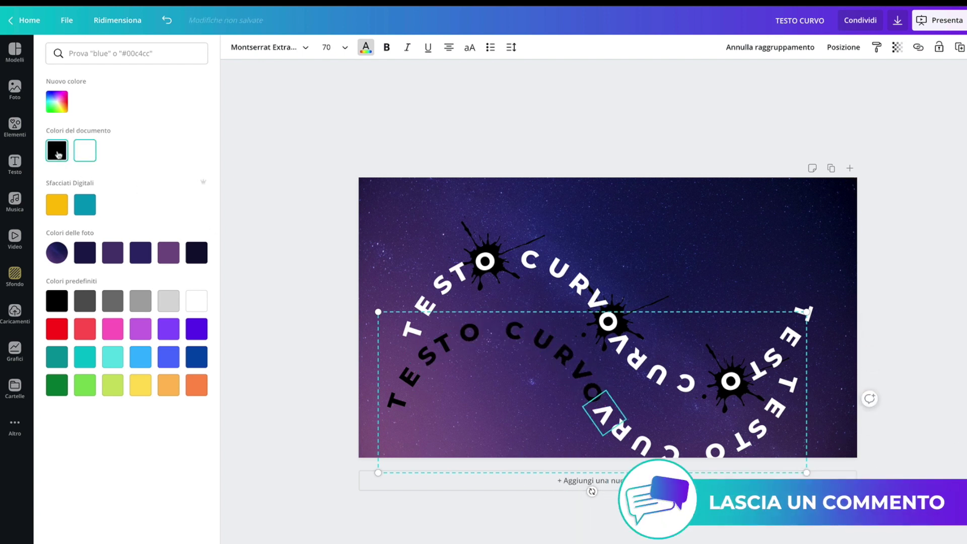
pyautogui.moveTo(613, 415); pyautogui.dragTo(625, 348)
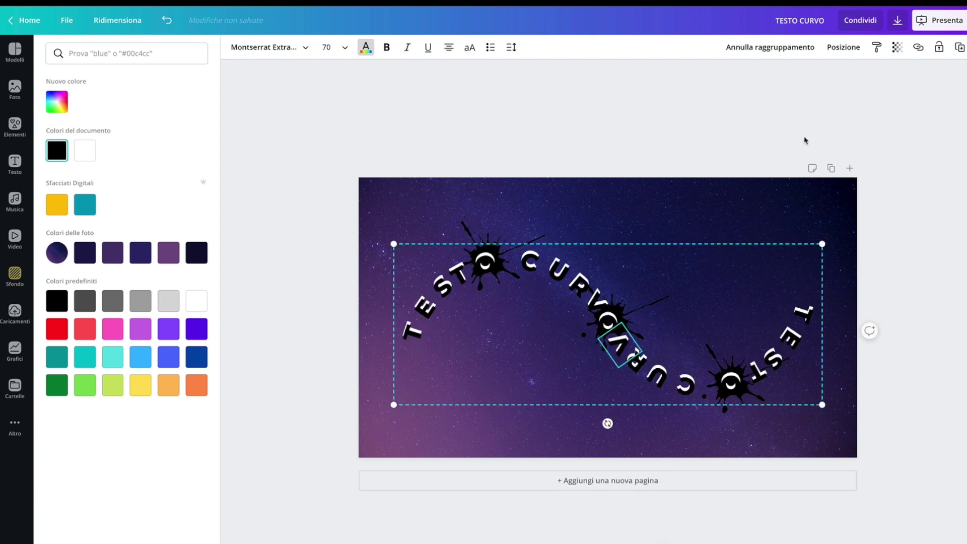
pyautogui.click(843, 48)
pyautogui.click(793, 80)
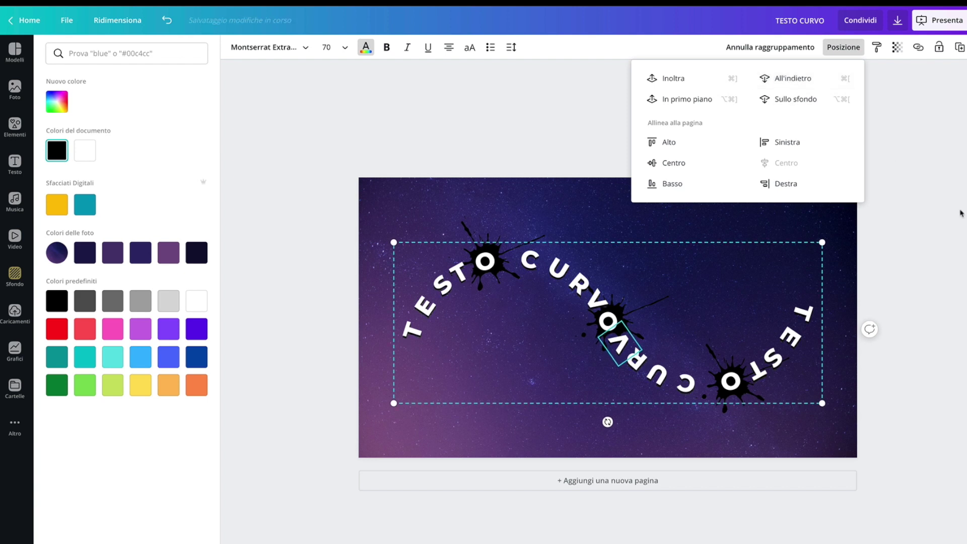
pyautogui.click(913, 291)
# Step: Select all design elements, enlarge them slightly, and recentre them on the page
pyautogui.hotkey('ctrl', 'a')
pyautogui.moveTo(590, 350); pyautogui.dragTo(589, 349)
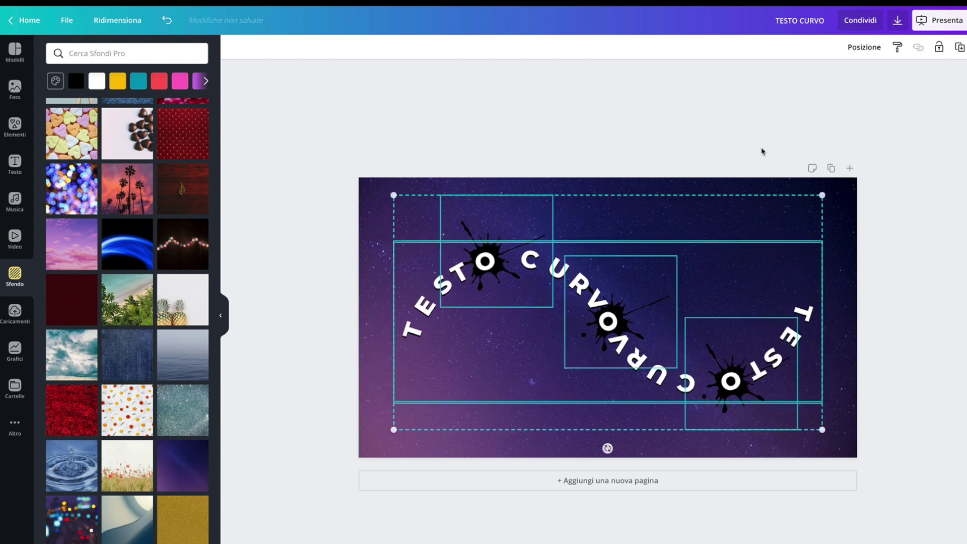
pyautogui.click(728, 125)
pyautogui.moveTo(831, 213)
pyautogui.mouseDown()
pyautogui.moveTo(393, 223)
pyautogui.moveTo(386, 192)
pyautogui.moveTo(369, 195)
pyautogui.mouseUp()
pyautogui.moveTo(559, 280)
pyautogui.mouseDown()
pyautogui.moveTo(580, 293)
pyautogui.moveTo(571, 294)
pyautogui.mouseUp()
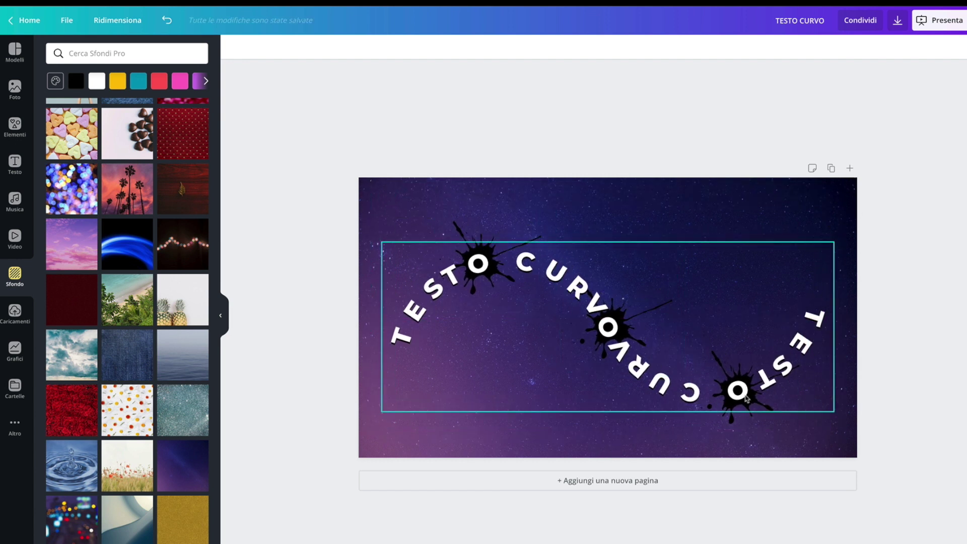